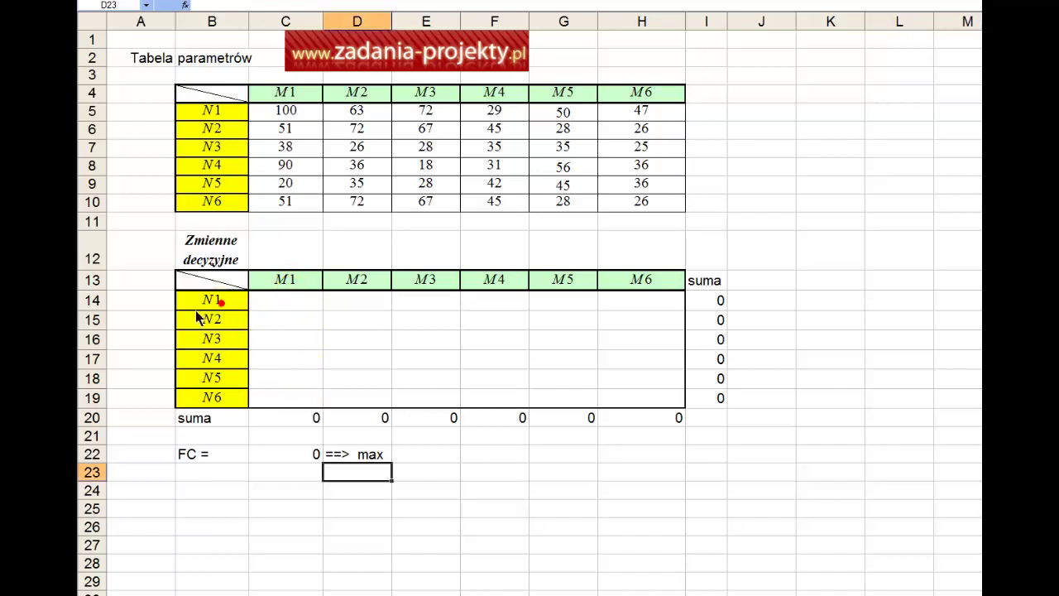
Highlight the N1–N6 labels, M1–M6 headers, row 20 sums, parameters C5:H10 and the maximisation note.
left_click_drag(221, 307, 220, 403)
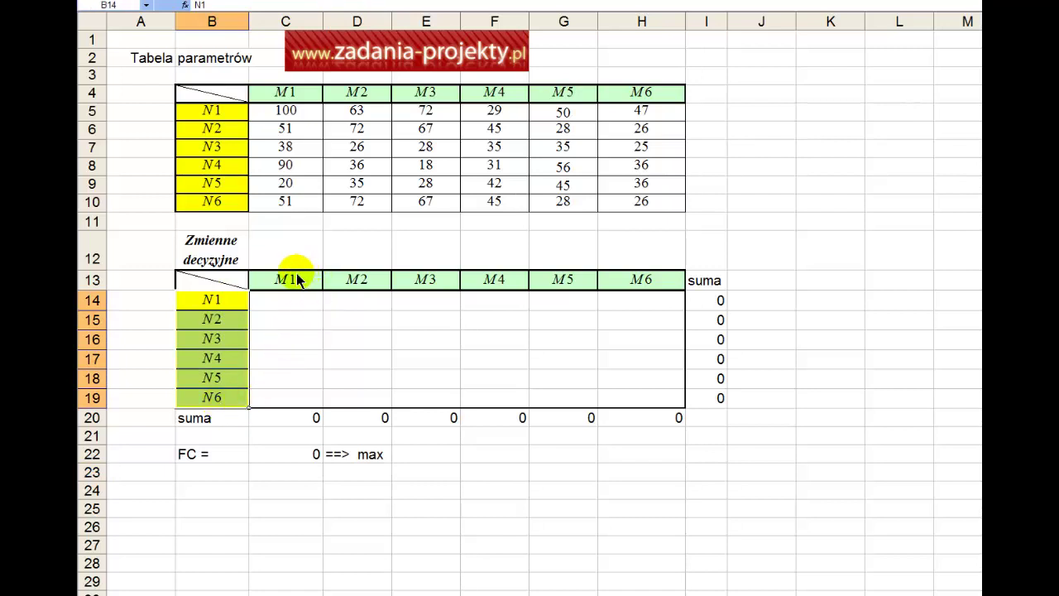
left_click_drag(285, 280, 630, 284)
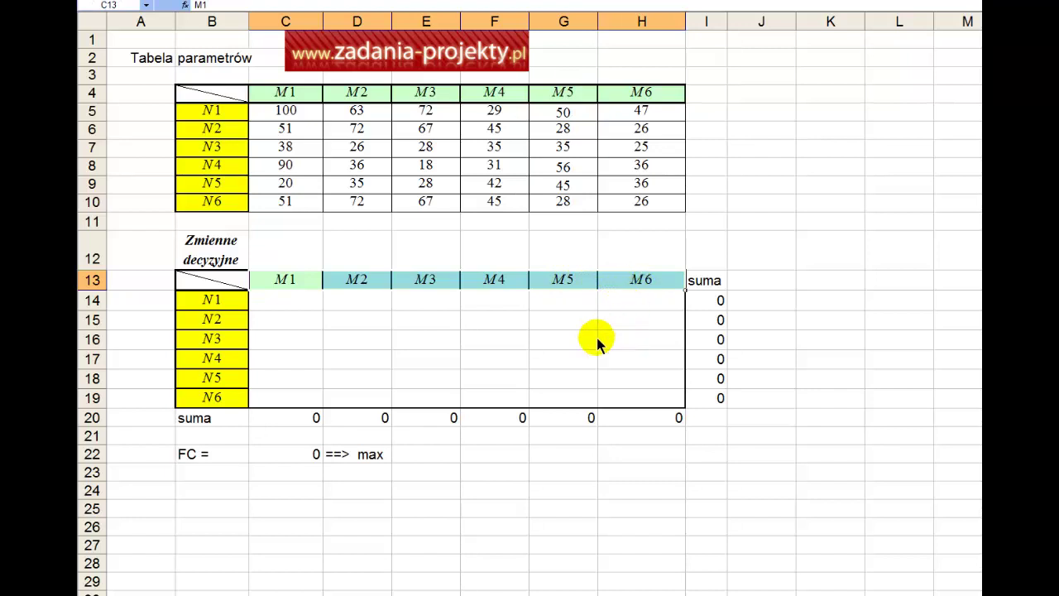
left_click_drag(627, 421, 265, 422)
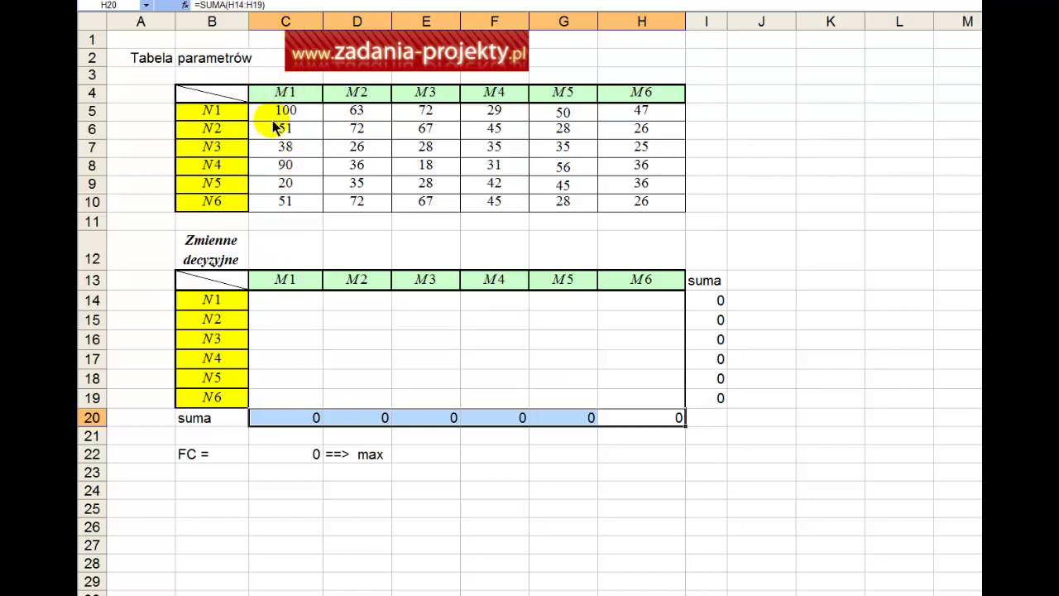
left_click_drag(281, 107, 608, 210)
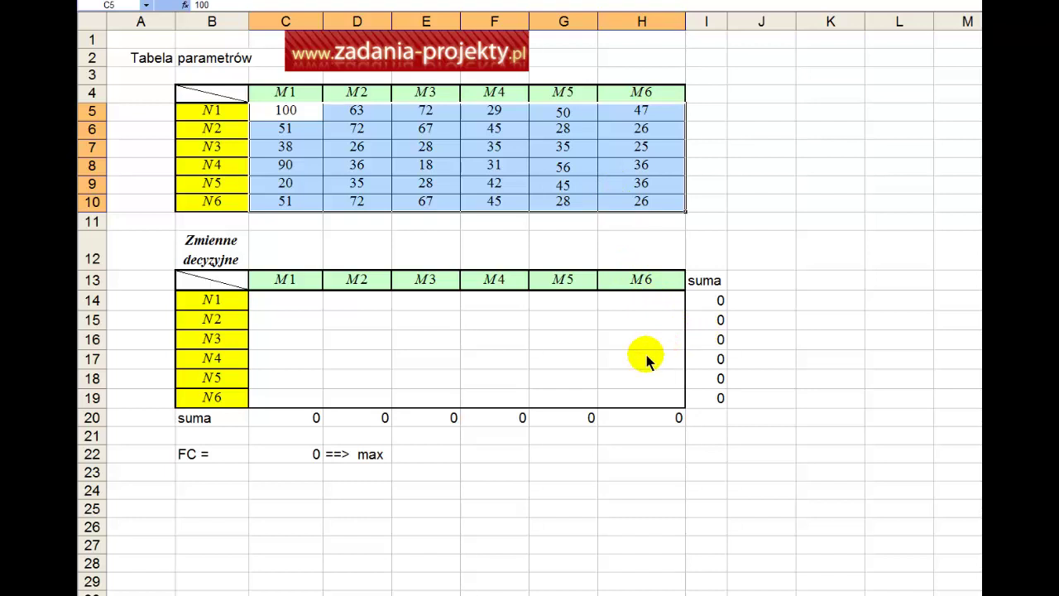
left_click(365, 457)
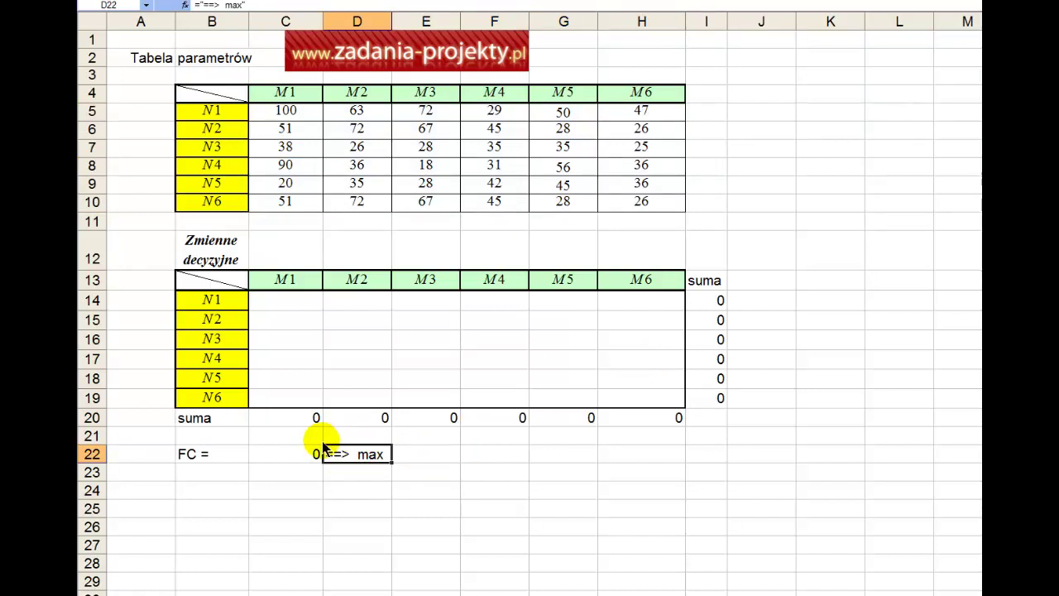
Point out the M1–M6 headers, the FC formula in C22, the N1 row and the M2 column.
left_click(290, 283)
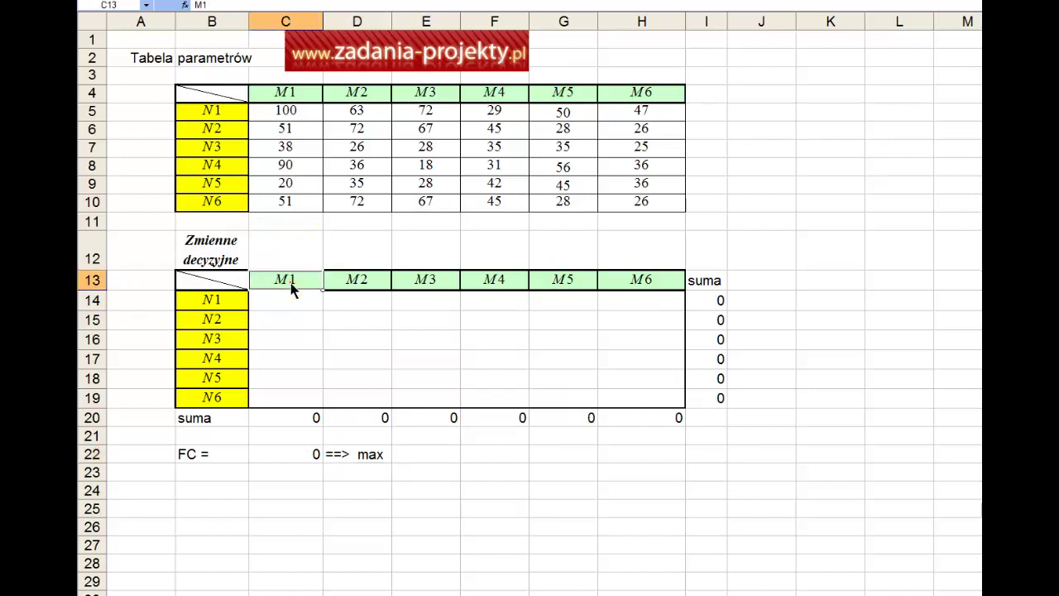
left_click_drag(290, 283, 629, 286)
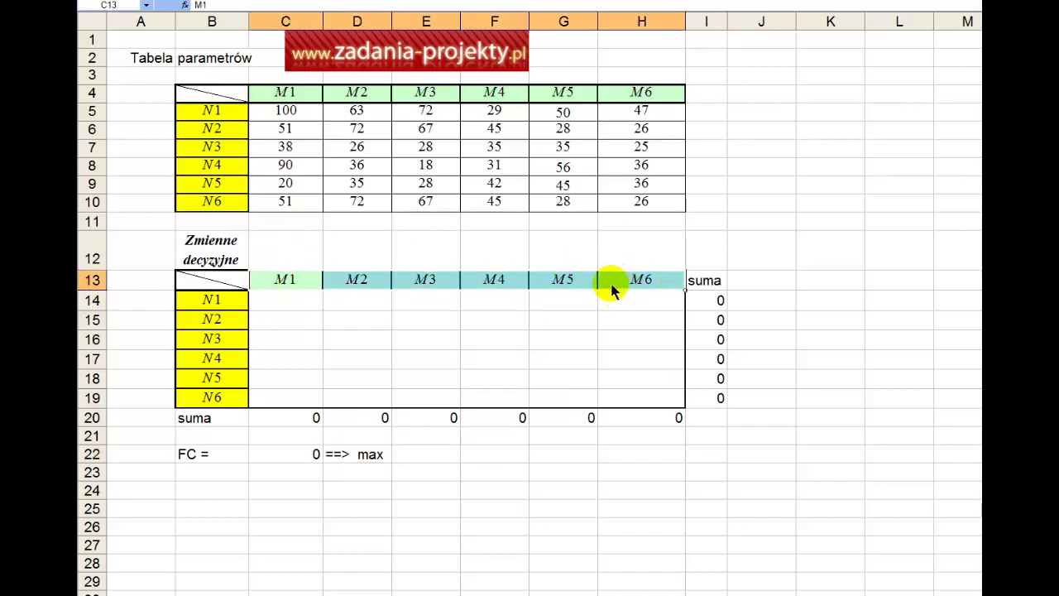
left_click(306, 438)
left_click(286, 455)
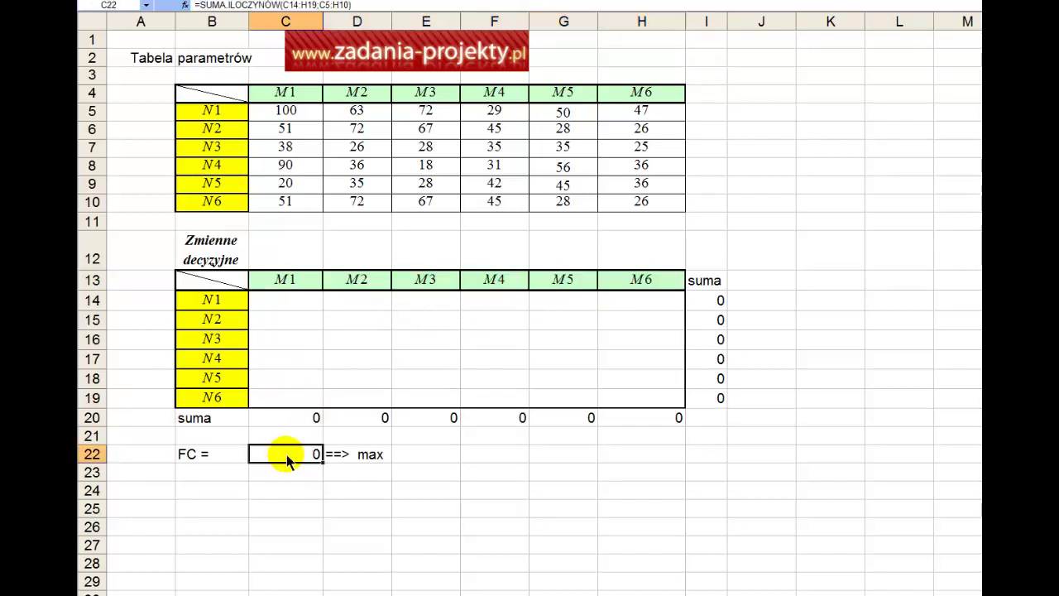
left_click(222, 302)
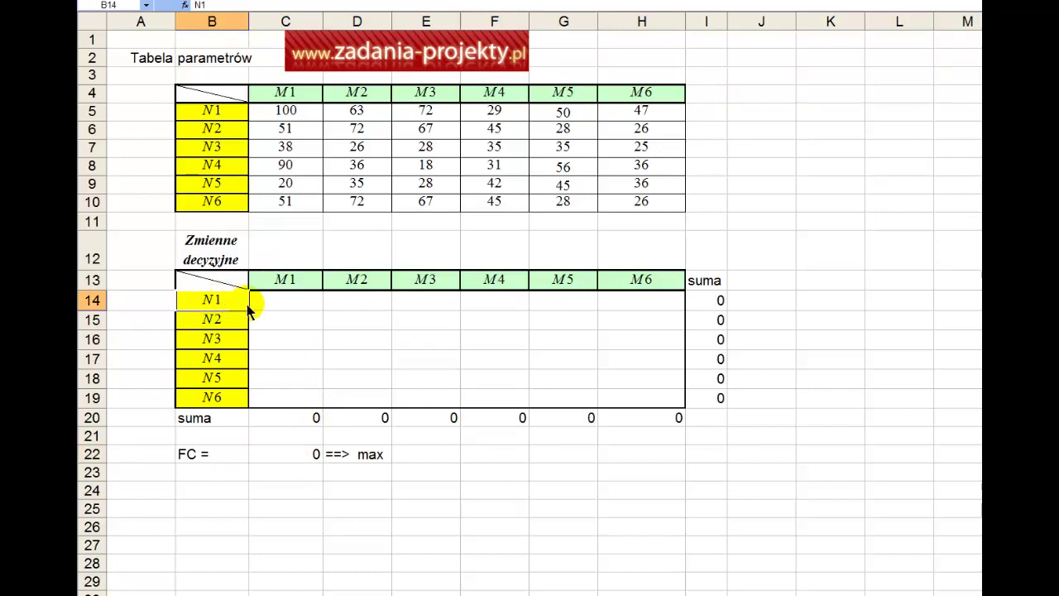
left_click_drag(296, 301, 632, 298)
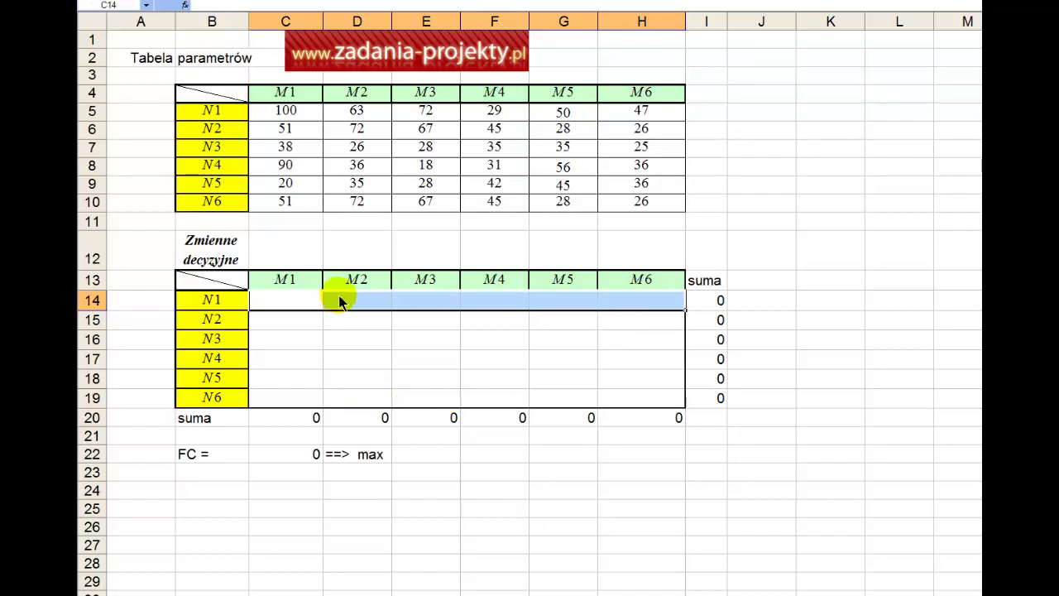
left_click_drag(342, 301, 339, 400)
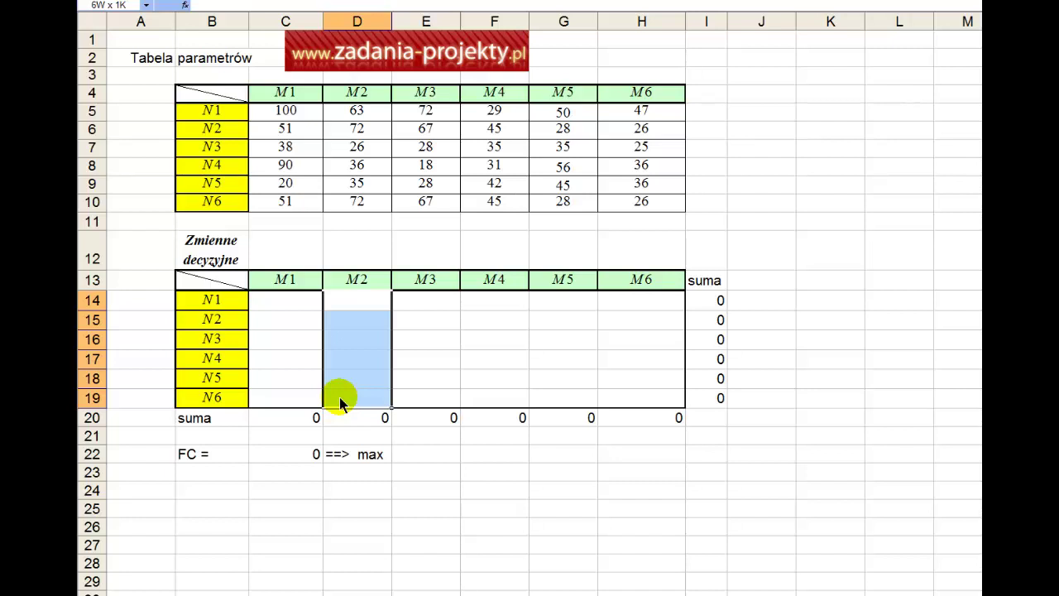
Check the C20 column-sum formula and copy it across row 20 to H20.
left_click(280, 422)
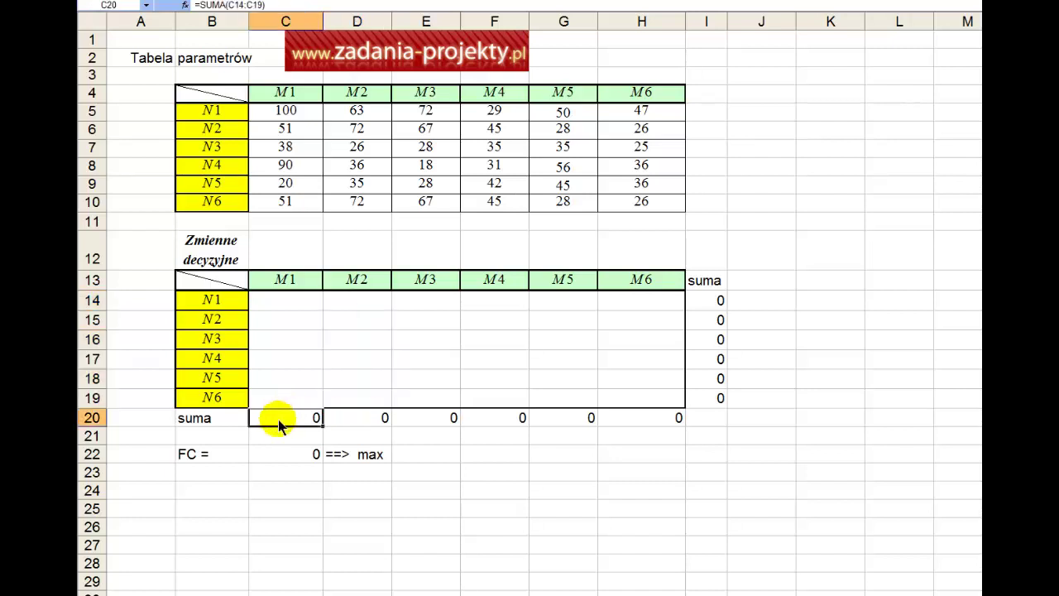
double_click(279, 422)
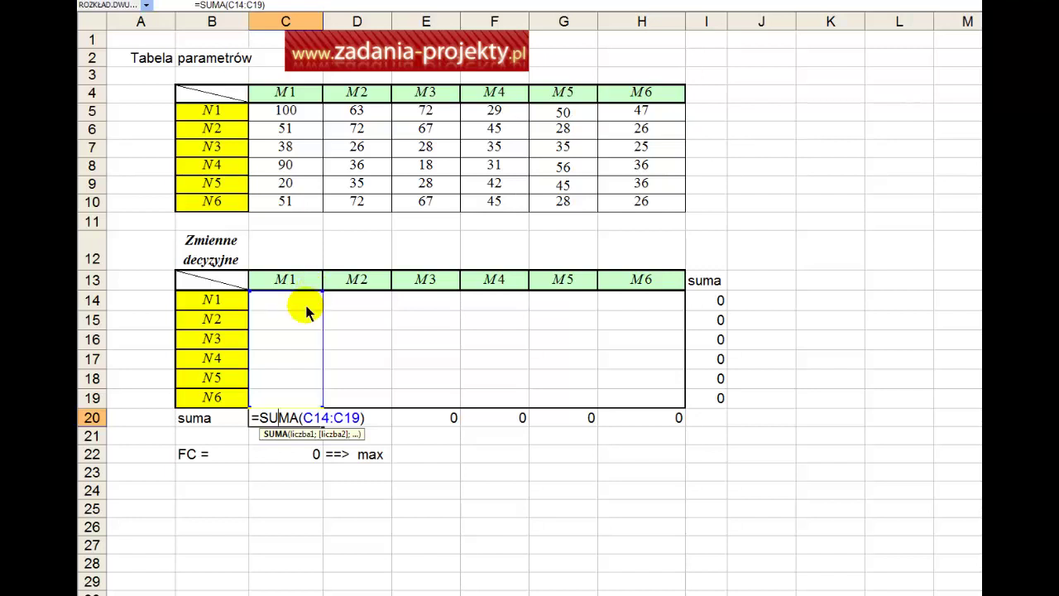
key("Escape")
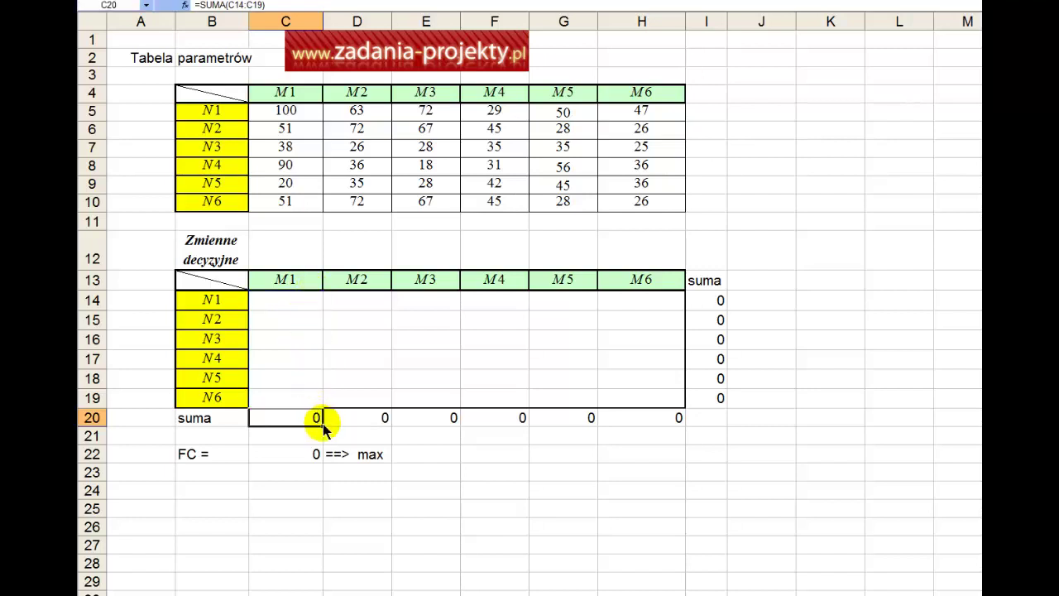
left_click_drag(323, 426, 652, 425)
left_click(652, 424)
double_click(652, 424)
key("Escape")
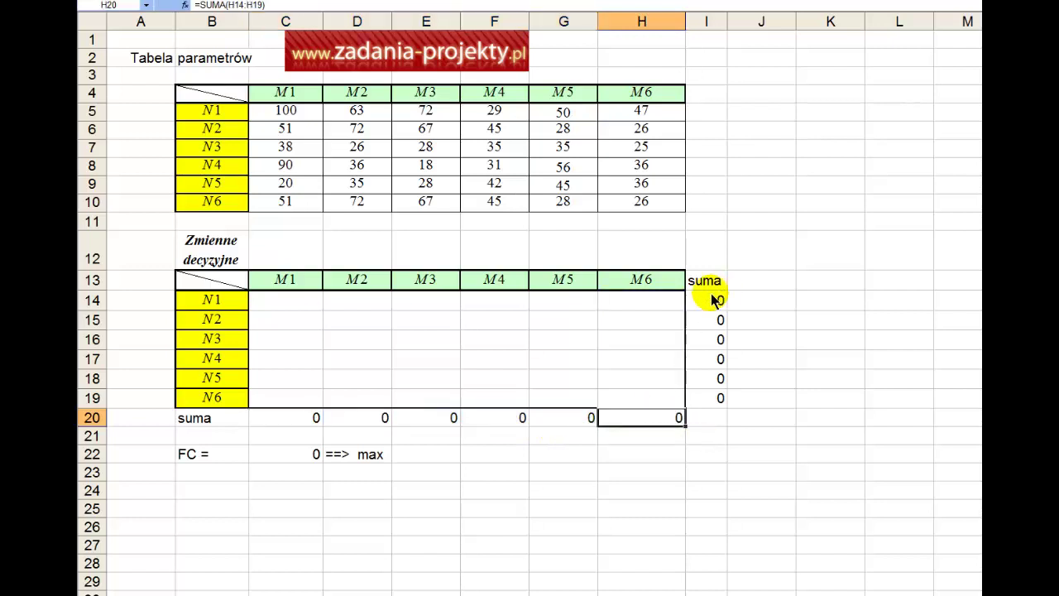
Check the I14 row-sum formula and copy it down column I to I19.
left_click(710, 301)
double_click(697, 304)
key("Escape")
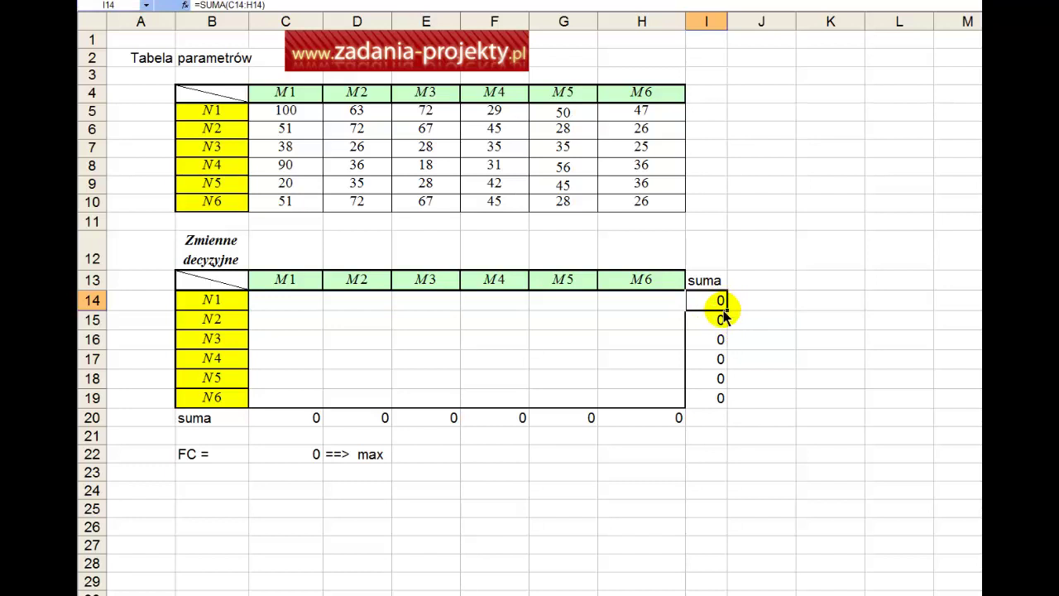
left_click_drag(725, 310, 720, 402)
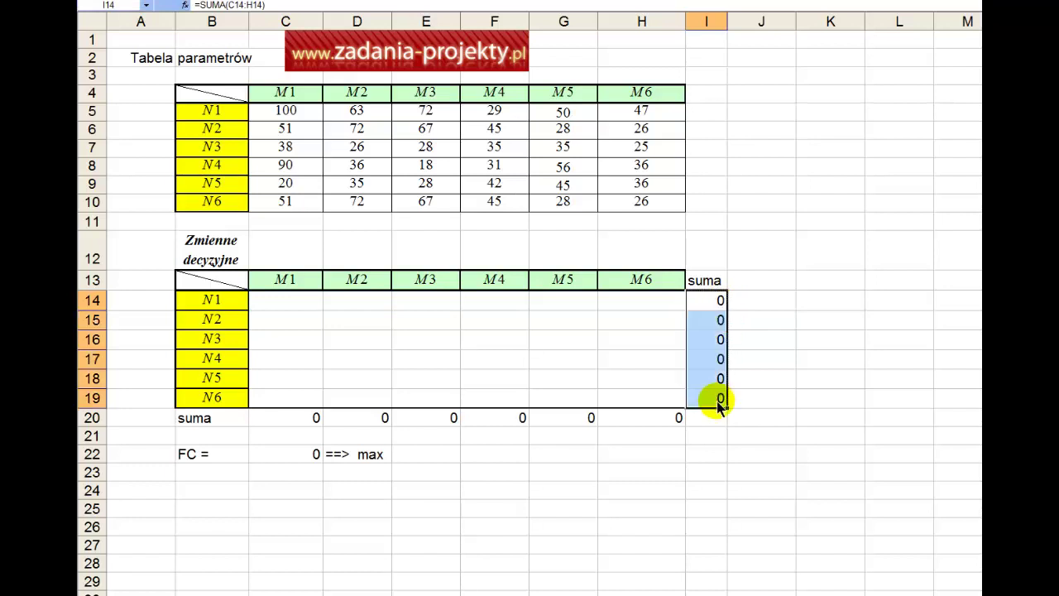
left_click(719, 404)
double_click(718, 404)
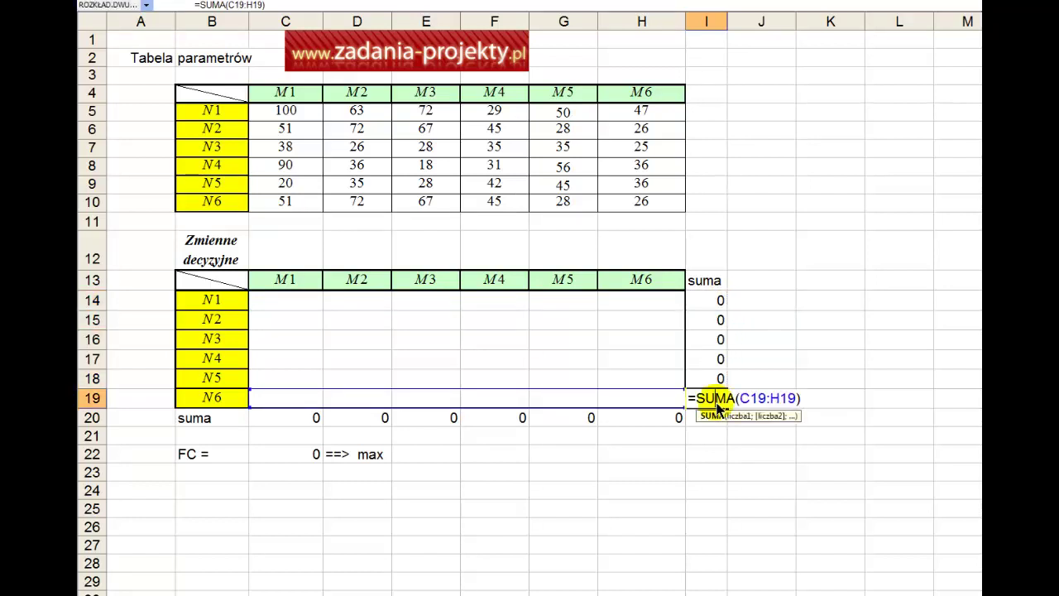
key("Escape")
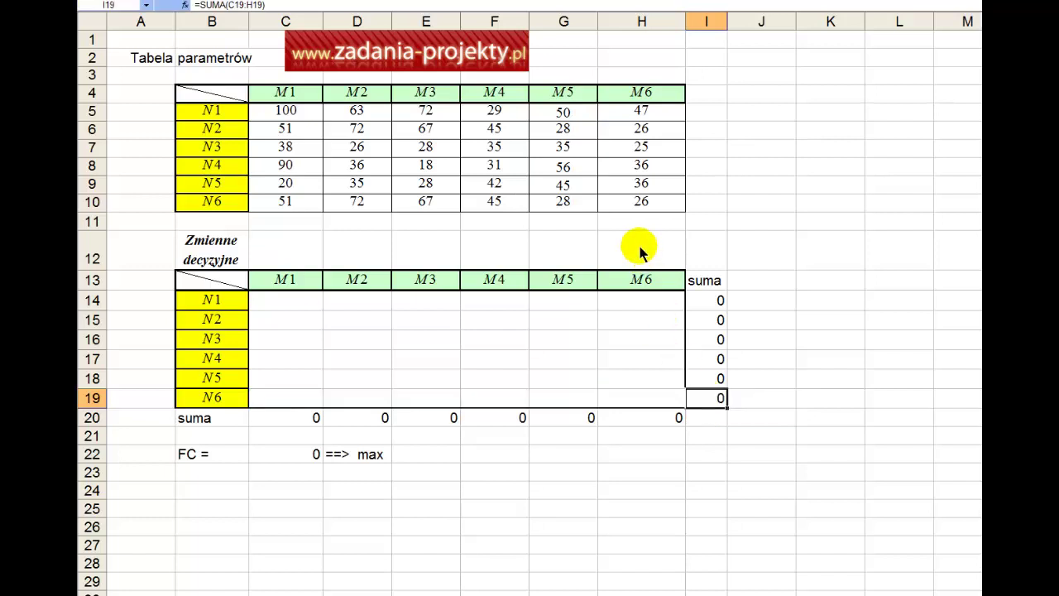
Mark the parameter values C5:H10, then enable the Solver add-in.
left_click(600, 206)
left_click_drag(600, 205, 310, 111)
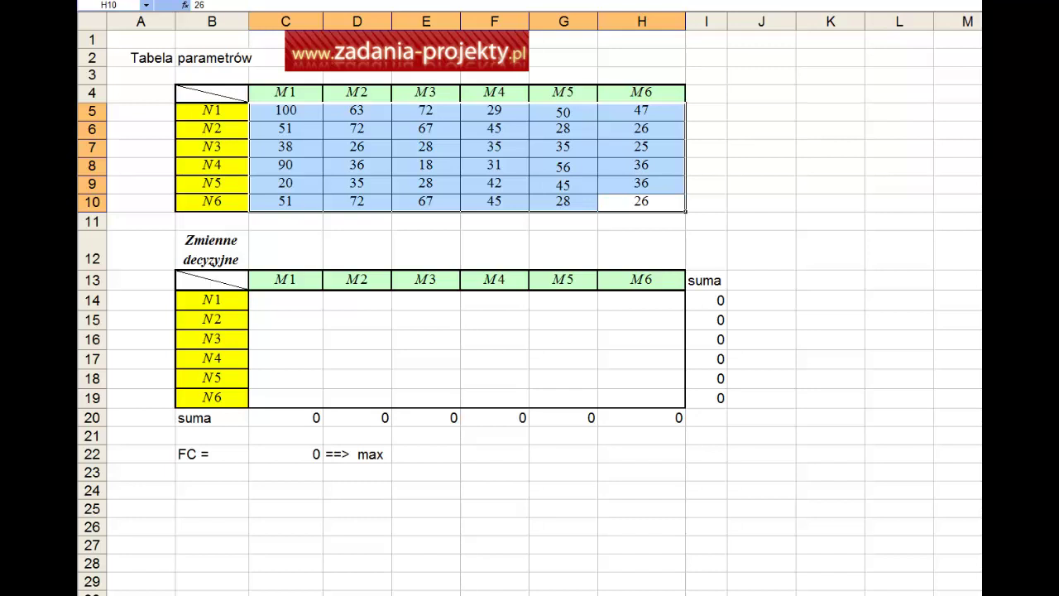
left_click(281, 0)
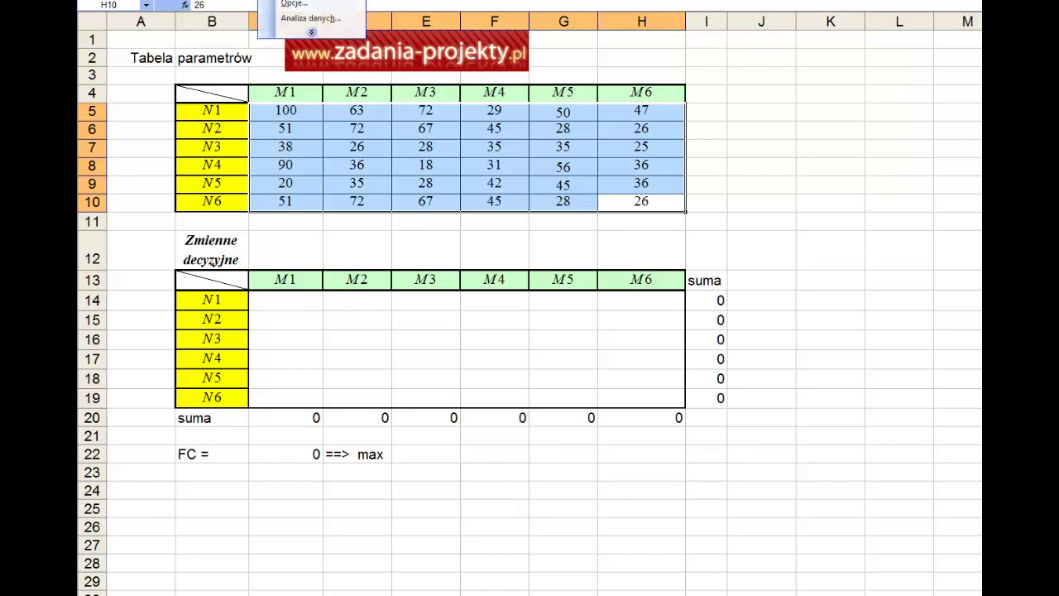
left_click(285, 5)
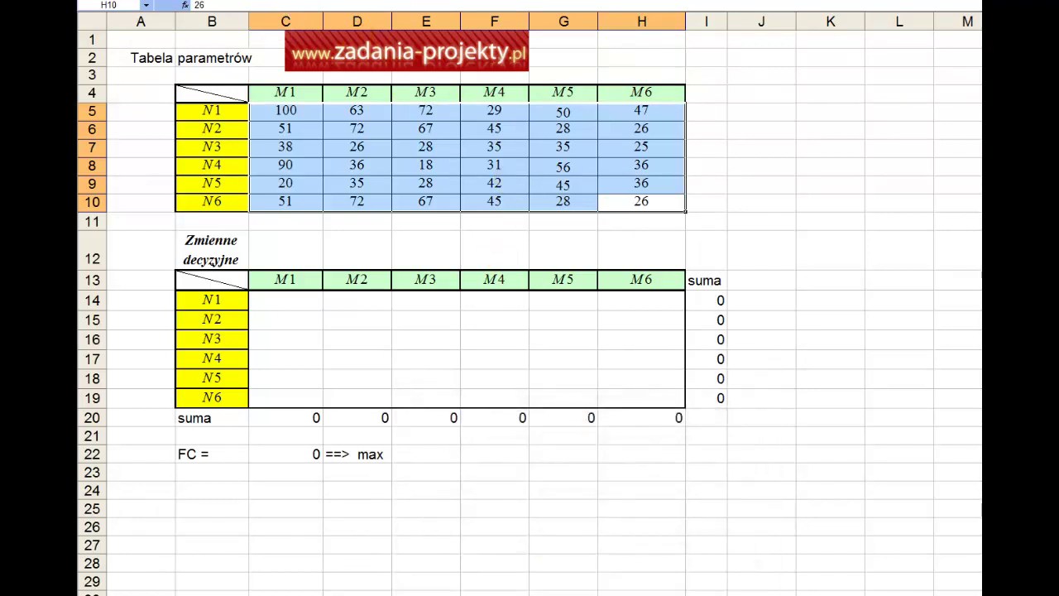
left_click(285, 0)
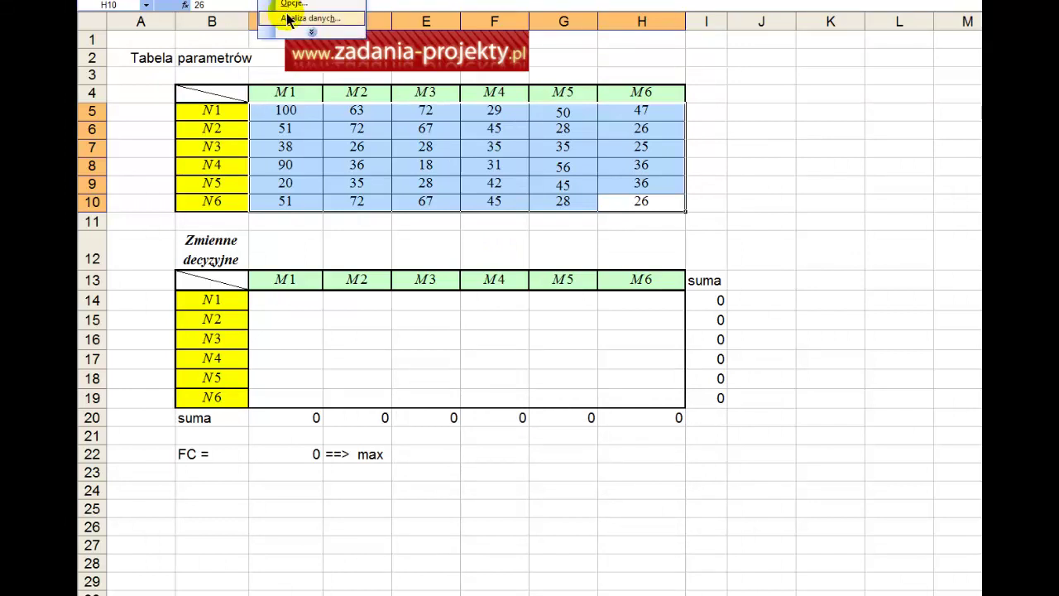
left_click(287, 18)
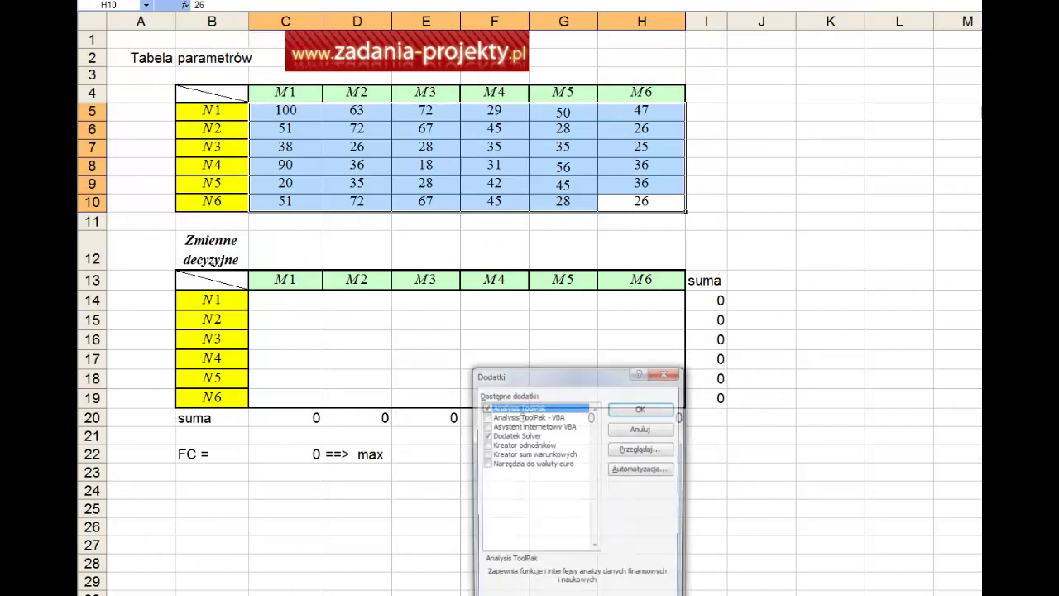
left_click(536, 435)
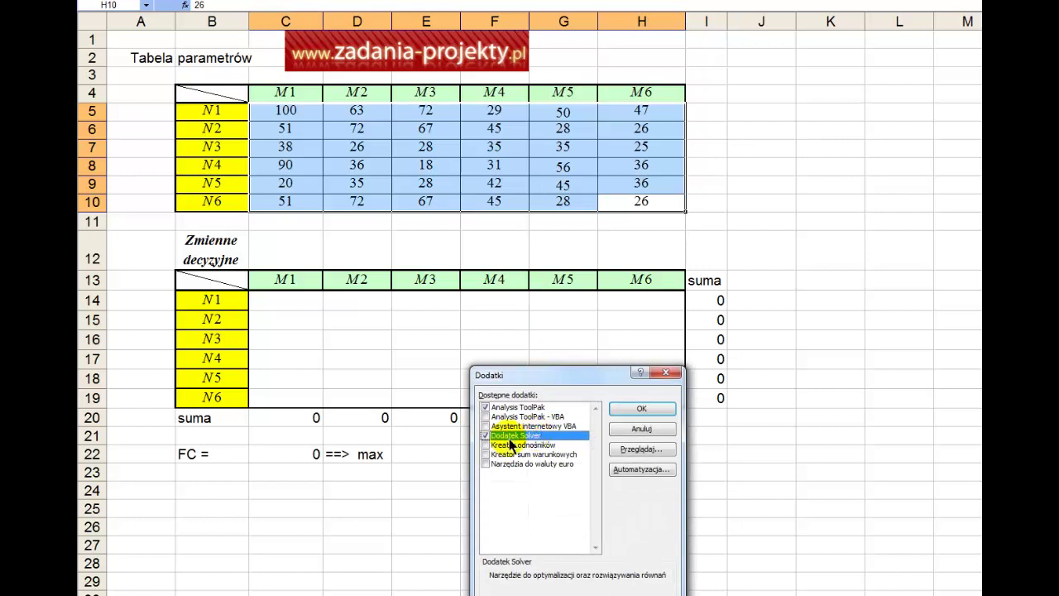
left_click(633, 411)
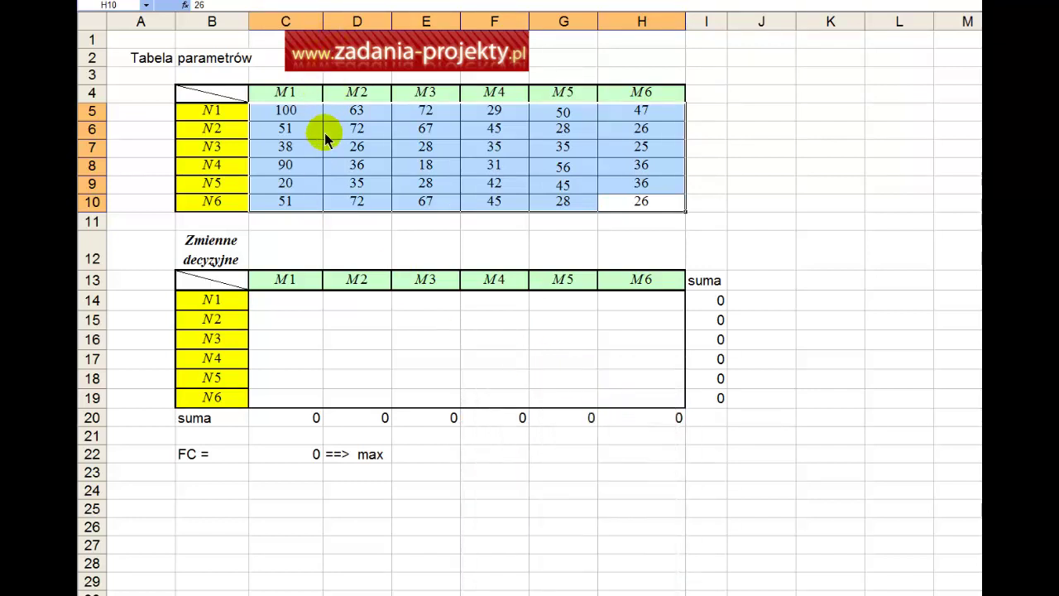
left_click(327, 131)
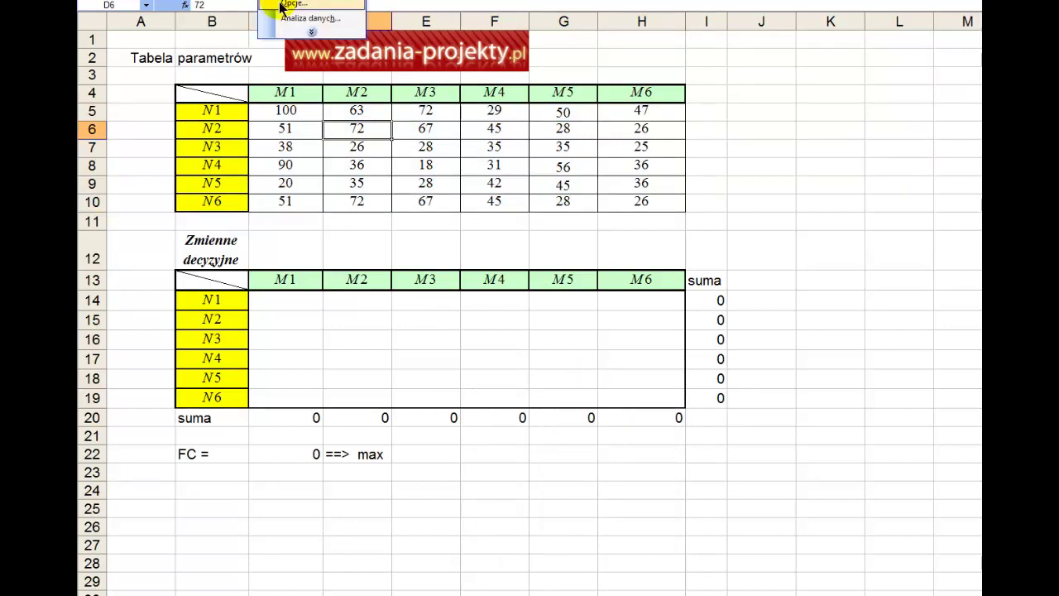
Set C22 as the Solver target and confirm it holds SUMA.ILOCZYNÓW(C14:H19;C5:H10).
left_click(308, 19)
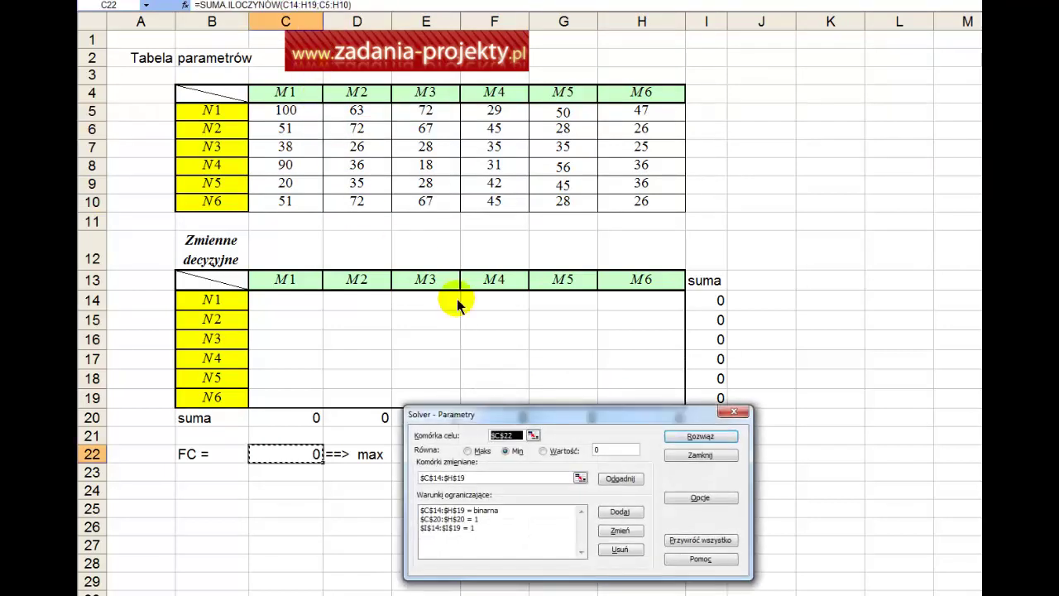
left_click_drag(585, 416, 638, 439)
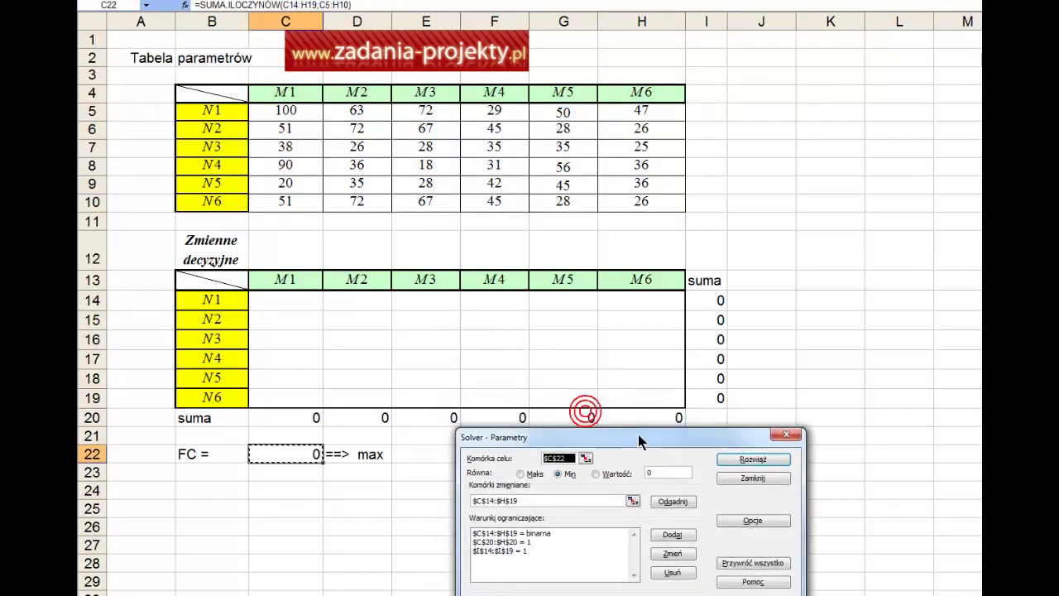
left_click(586, 458)
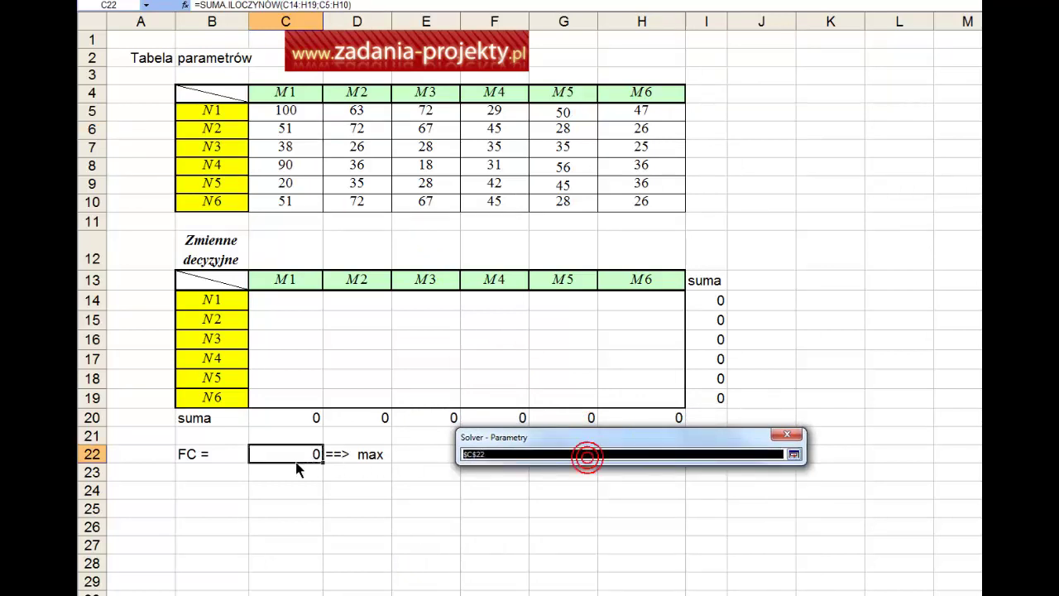
left_click(288, 455)
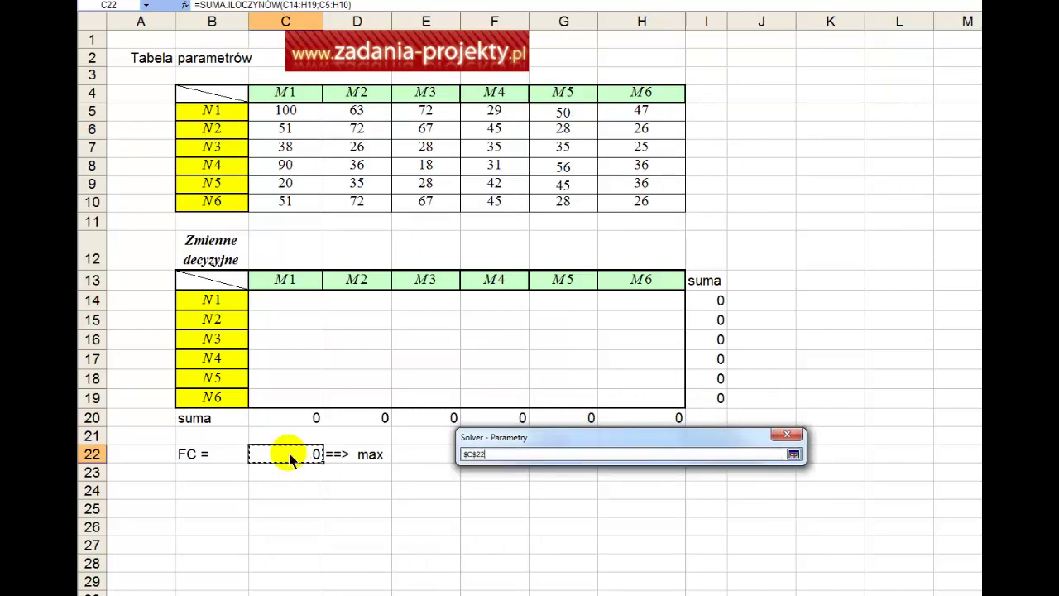
key("Return")
key("Escape")
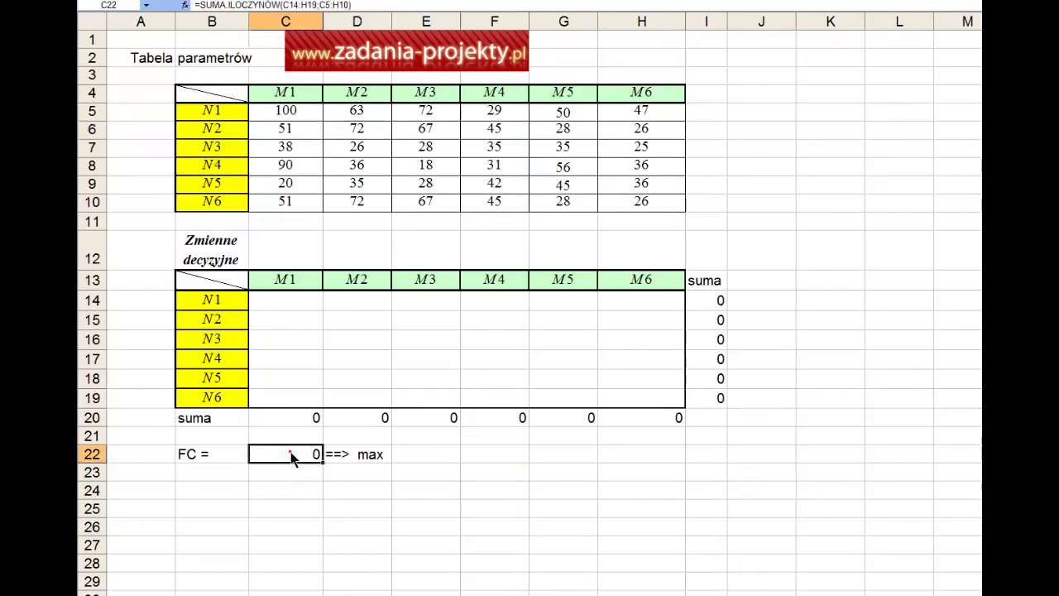
double_click(290, 453)
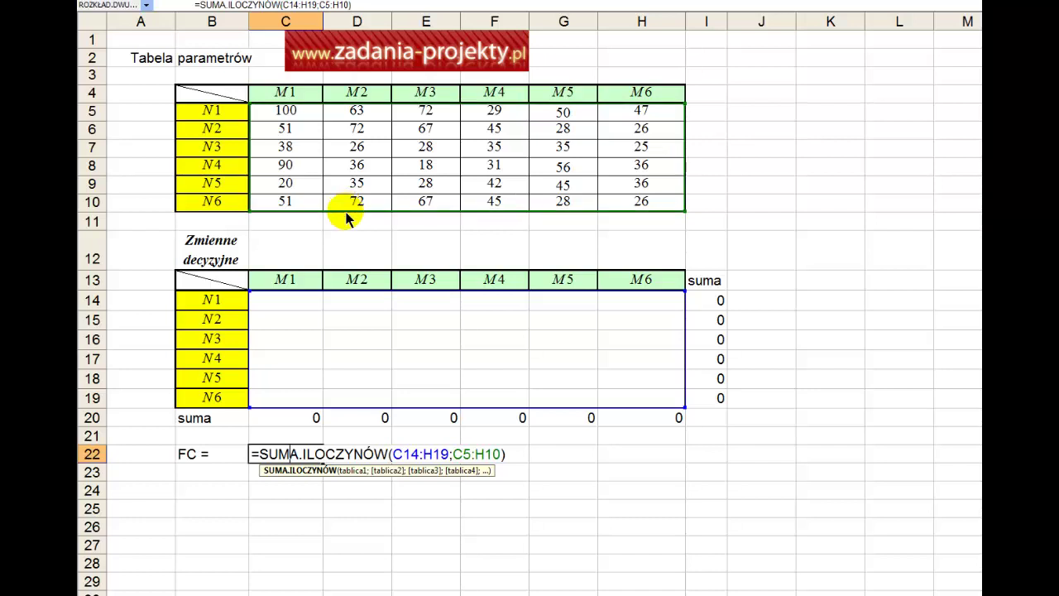
key("Return")
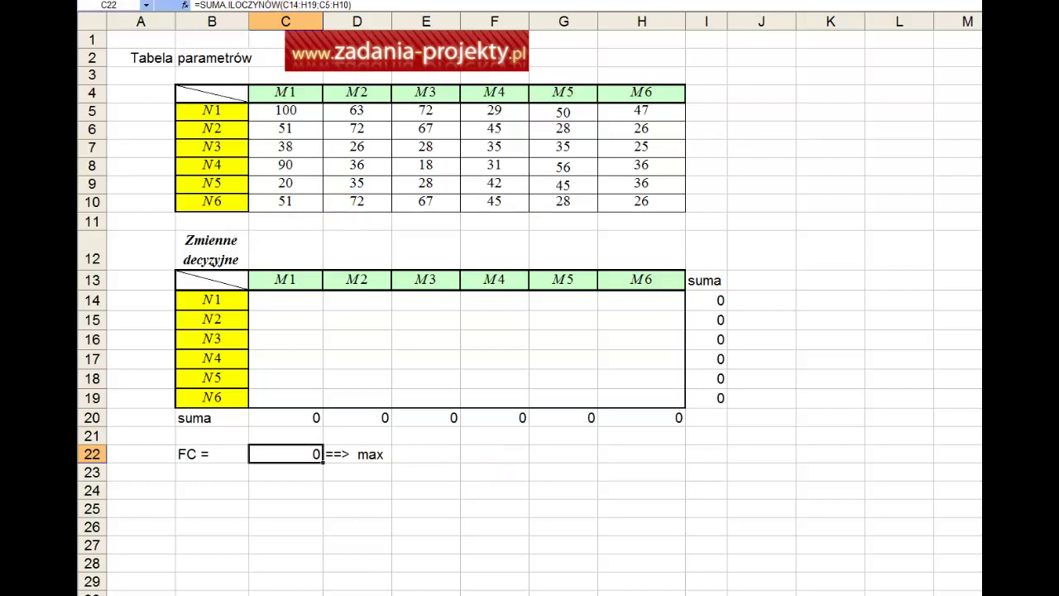
In Solver, maximise $C$22 with changing cells $C$14:$H$19.
left_click(286, 1)
left_click(297, 0)
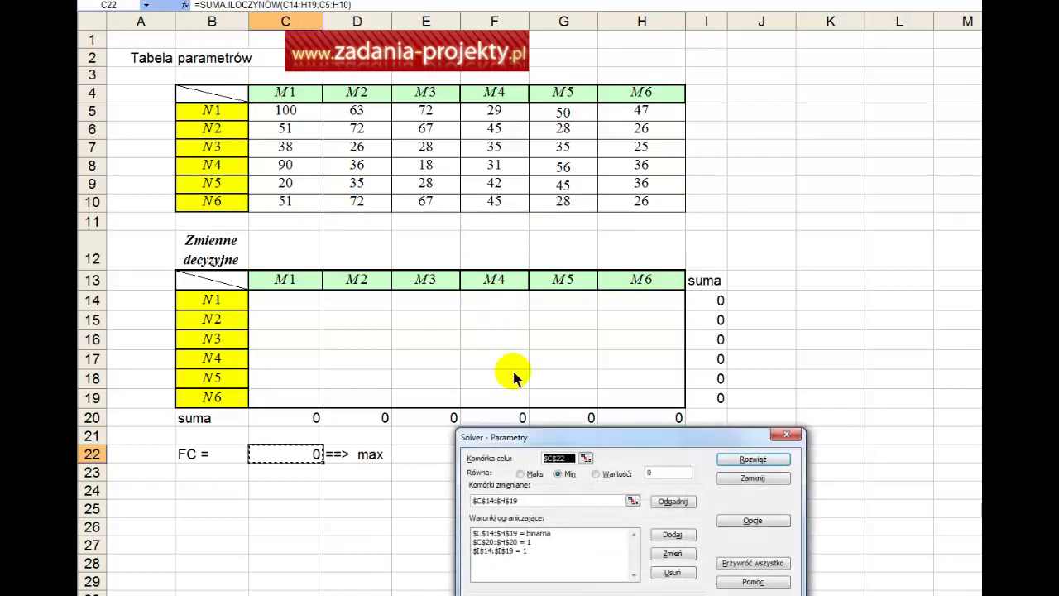
left_click_drag(541, 439, 531, 349)
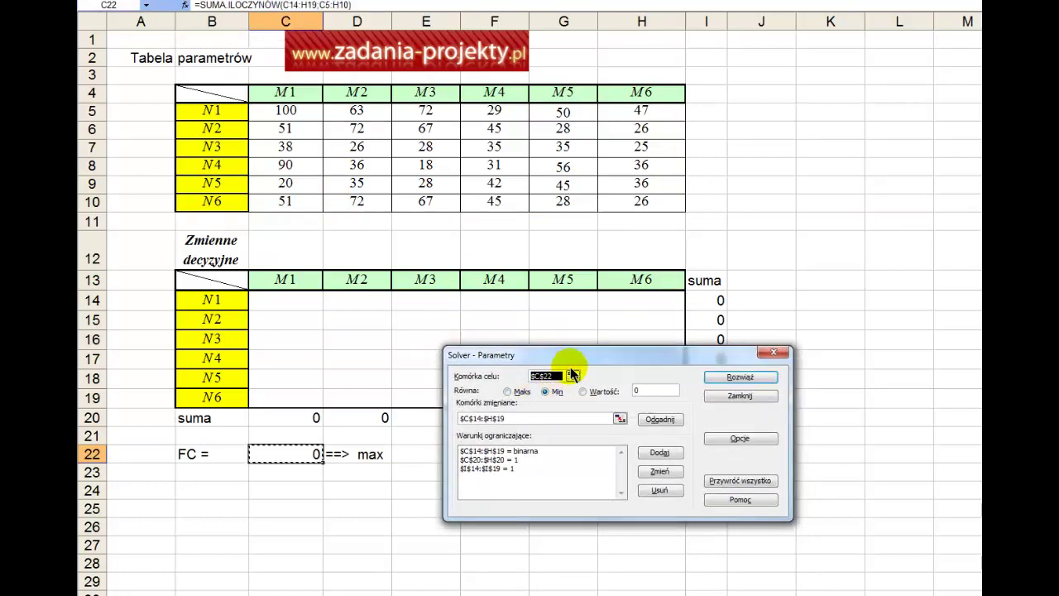
left_click(508, 392)
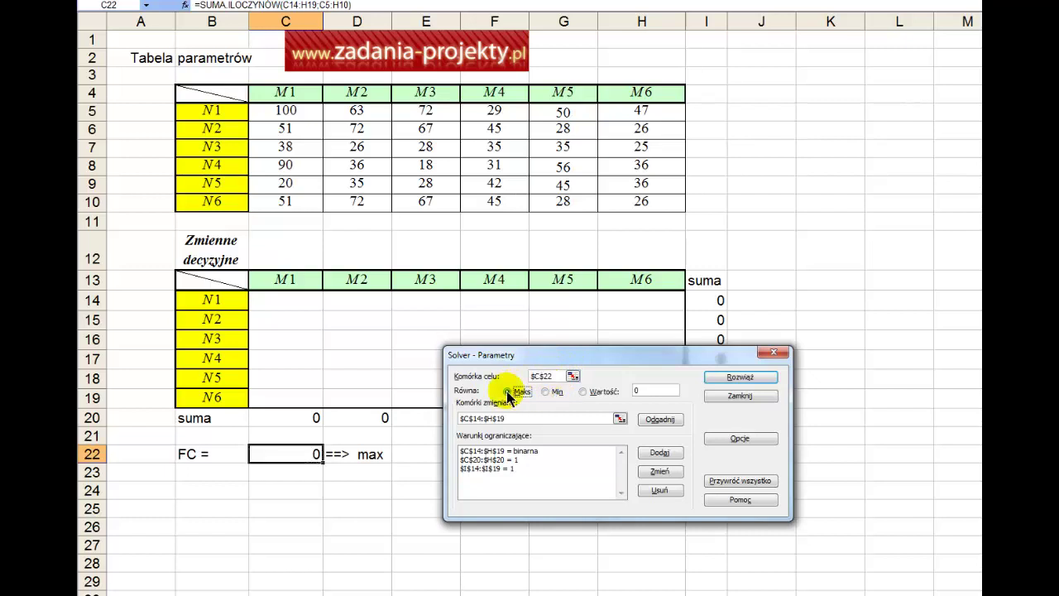
left_click(619, 420)
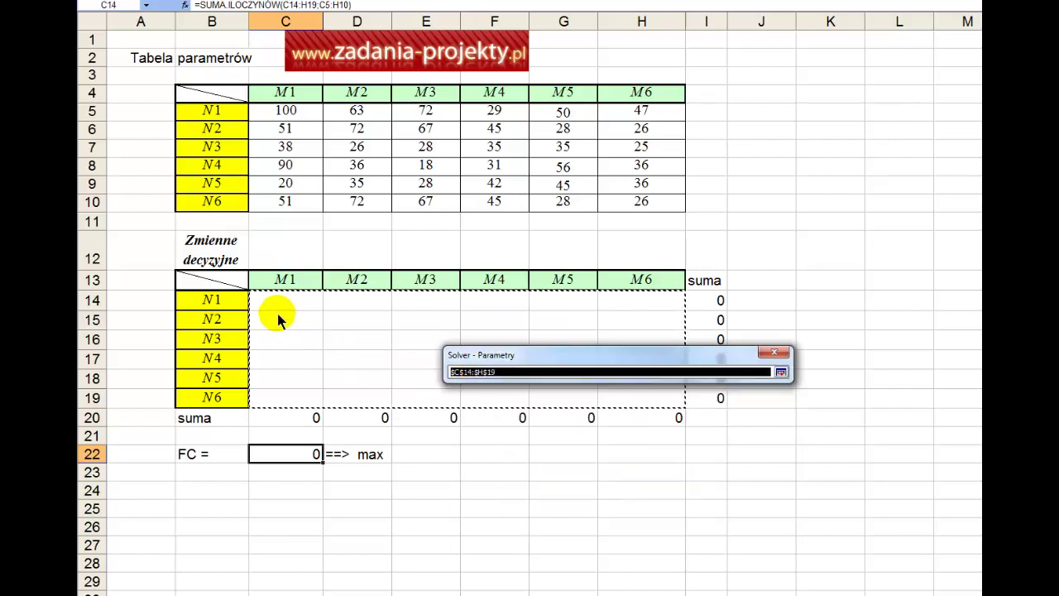
left_click_drag(281, 303, 644, 405)
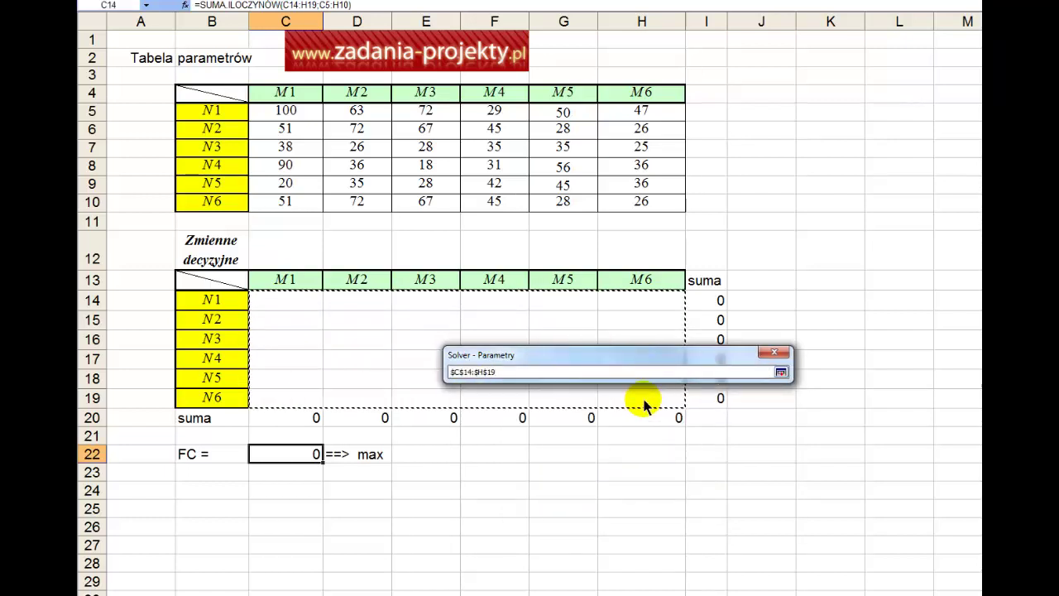
left_click(780, 374)
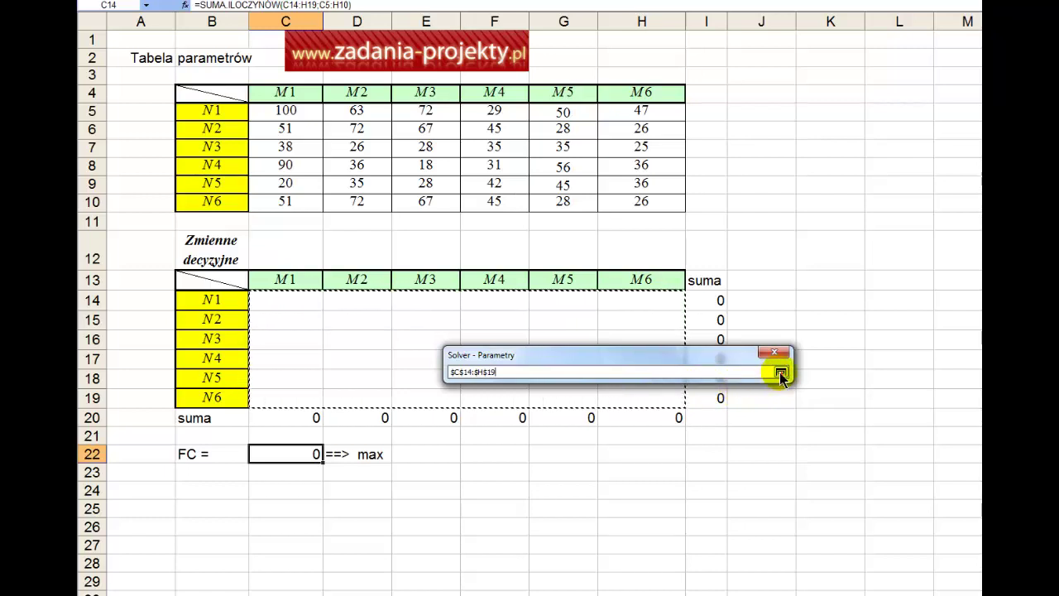
left_click(779, 372)
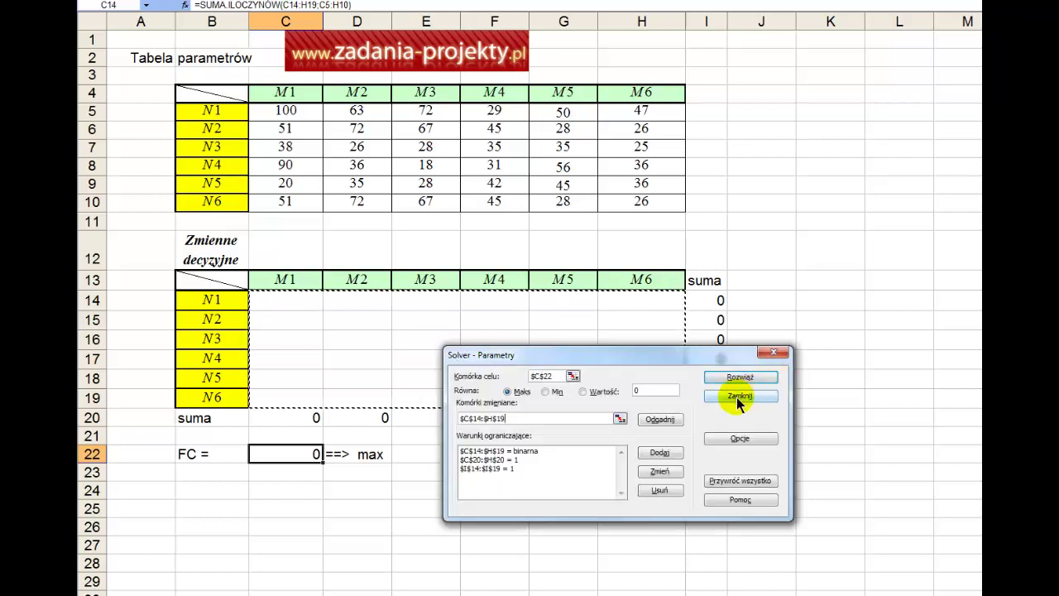
left_click(574, 452)
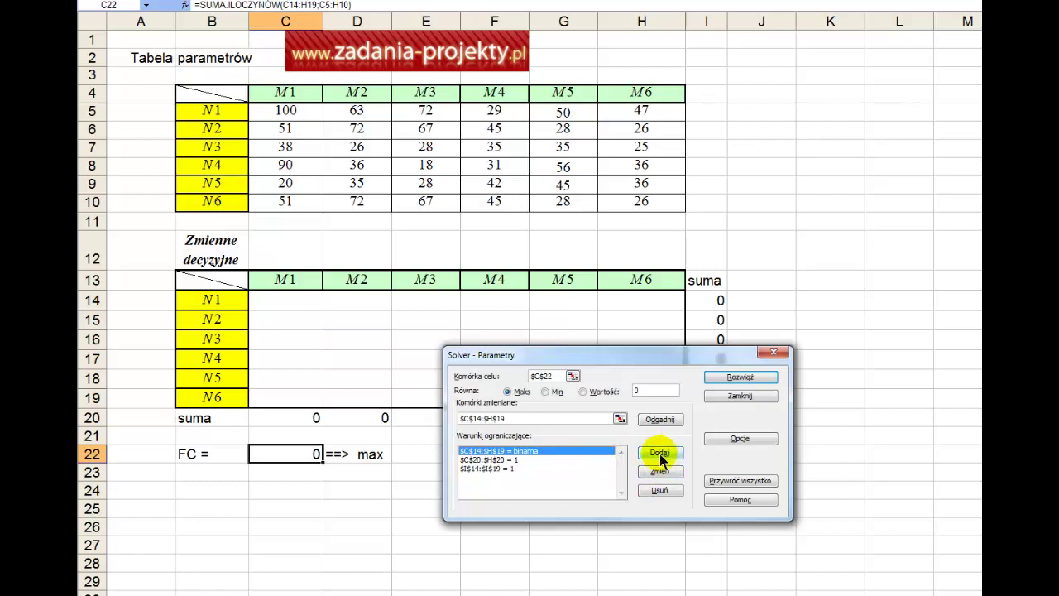
Change the first constraint to $C$14:$H$19 bin, referencing I12, and confirm it.
left_click_drag(662, 460, 654, 470)
left_click_drag(267, 297, 638, 390)
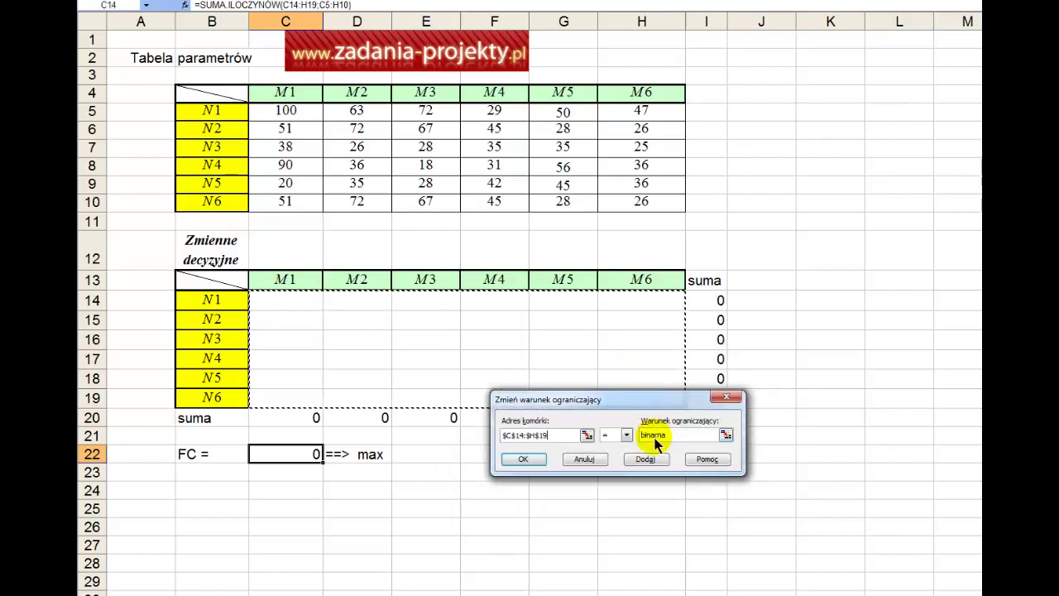
left_click(627, 434)
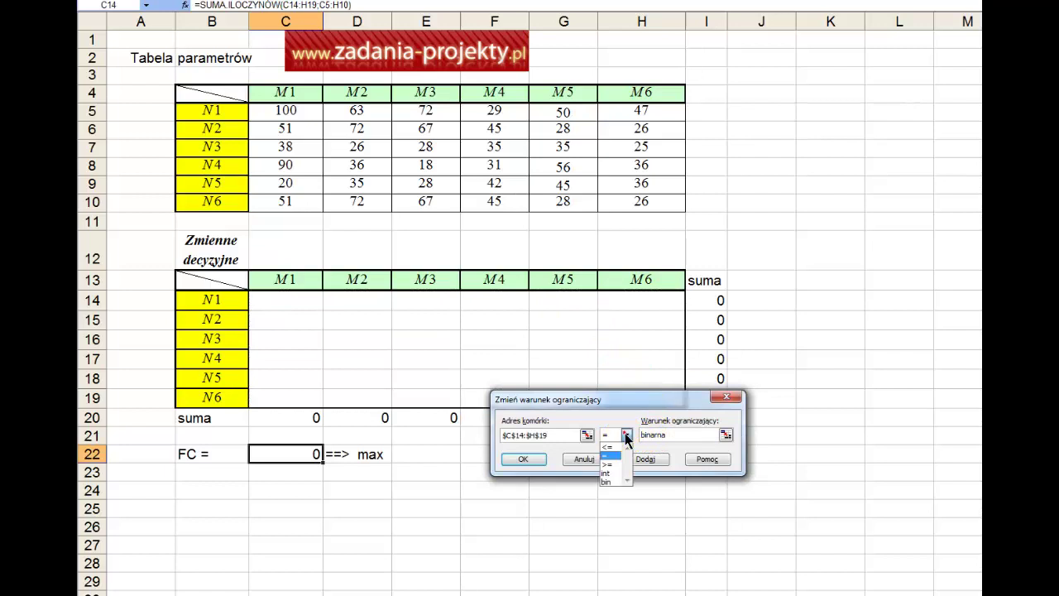
left_click(614, 480)
left_click(725, 435)
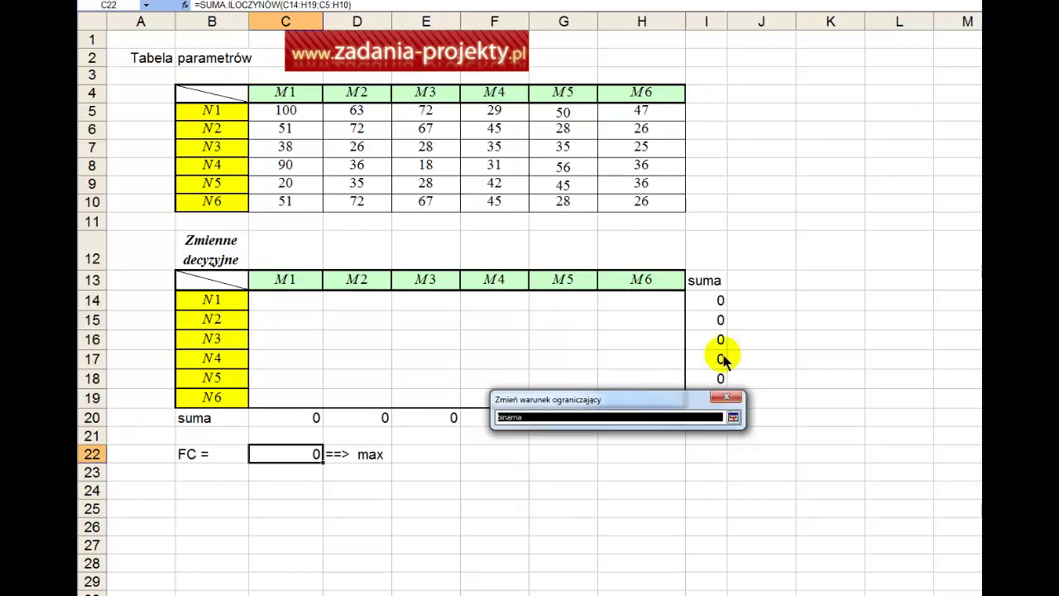
left_click(714, 256)
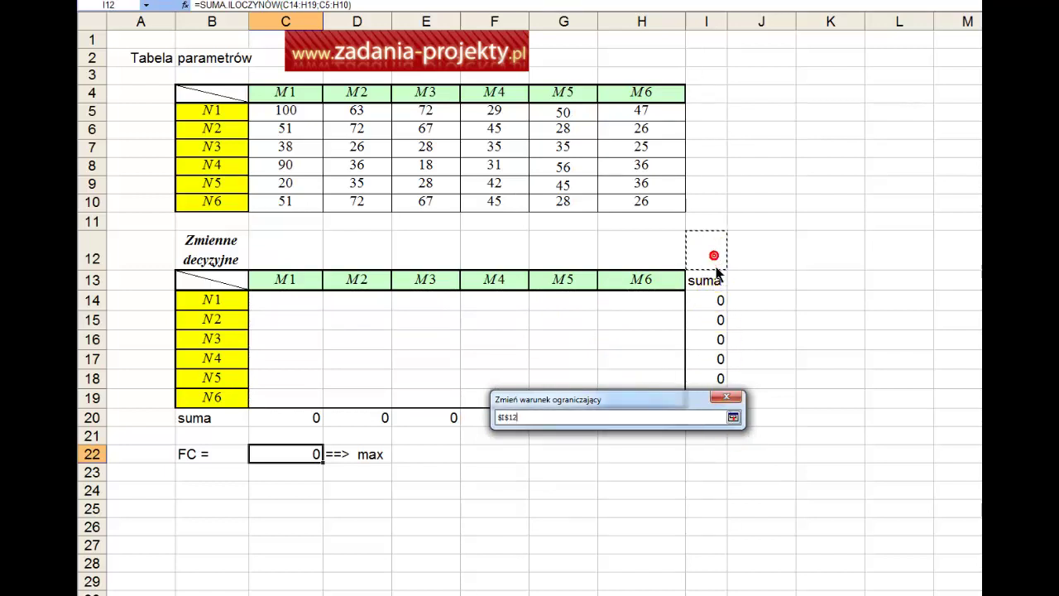
left_click(735, 416)
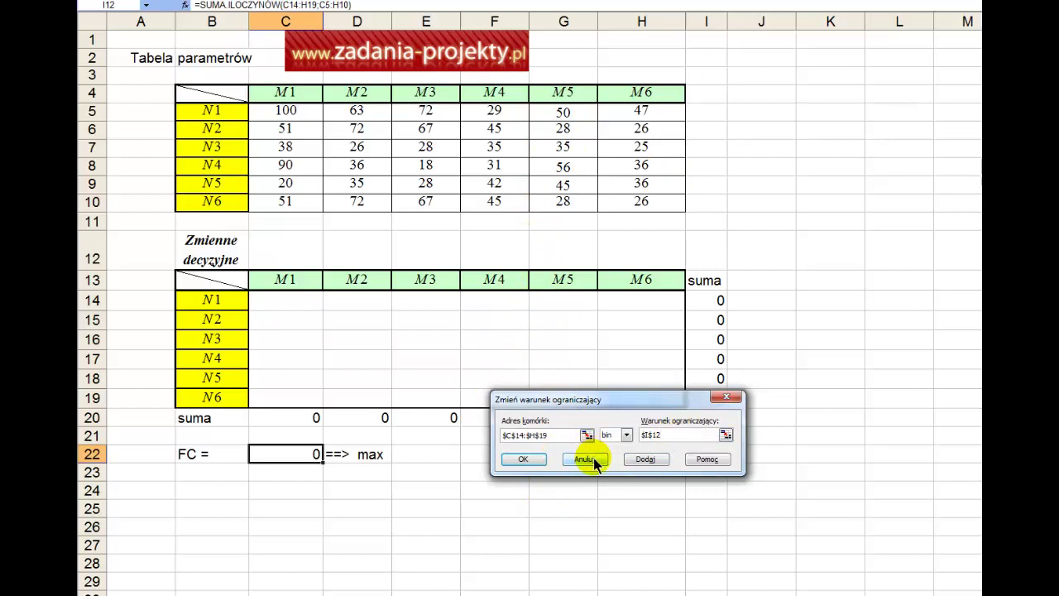
left_click(526, 463)
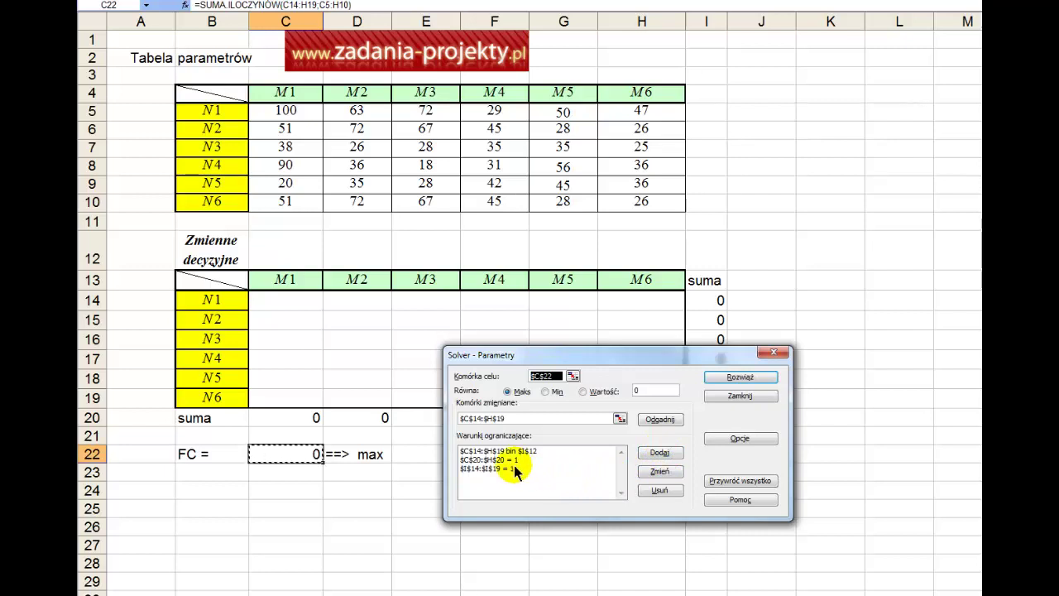
left_click(519, 459)
left_click(644, 472)
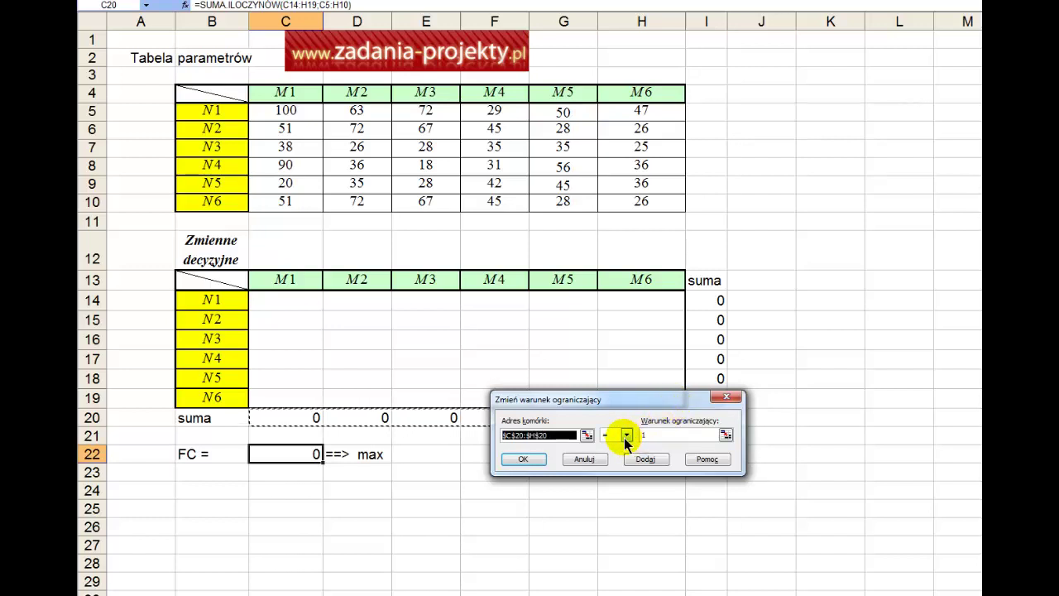
key("Return")
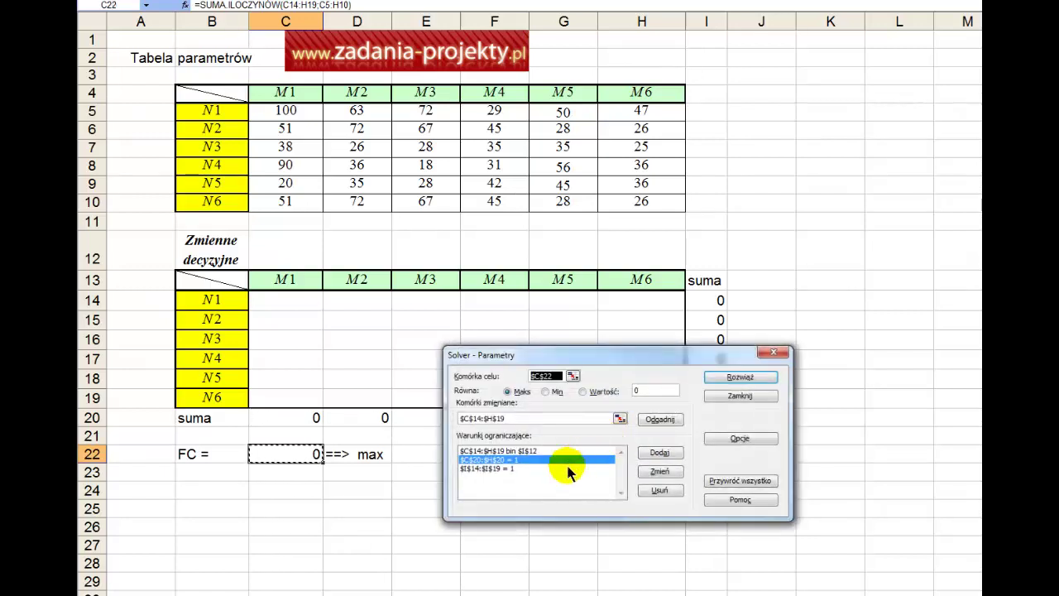
left_click(553, 469)
left_click(659, 471)
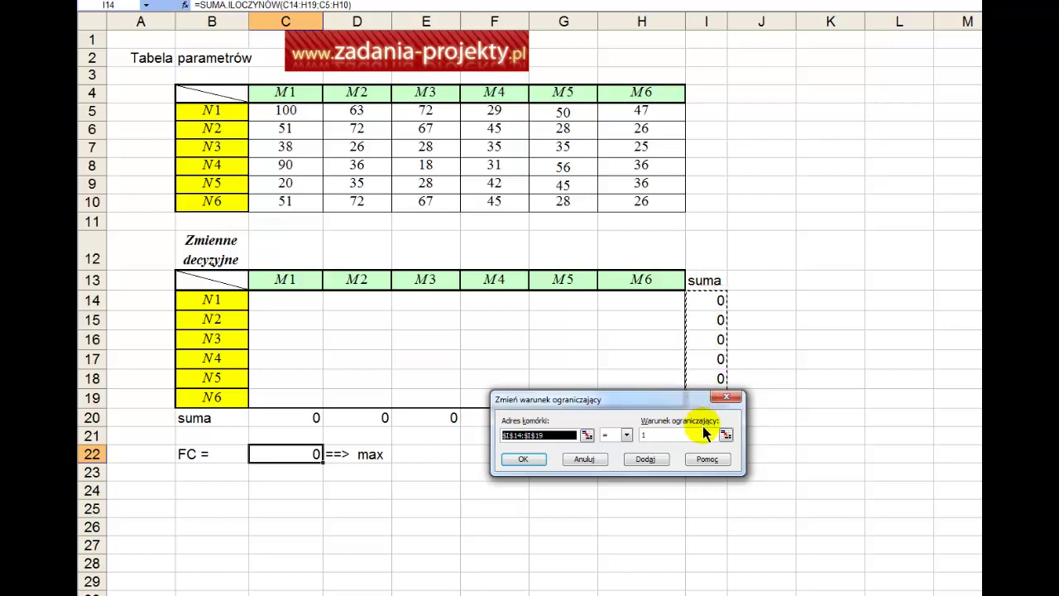
left_click_drag(696, 396, 693, 445)
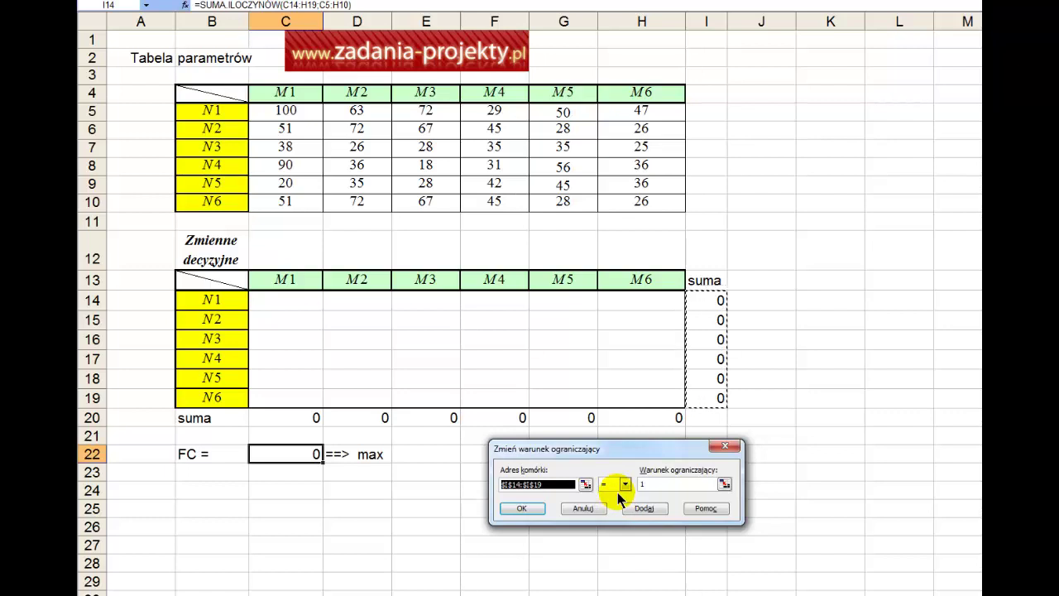
key("Return")
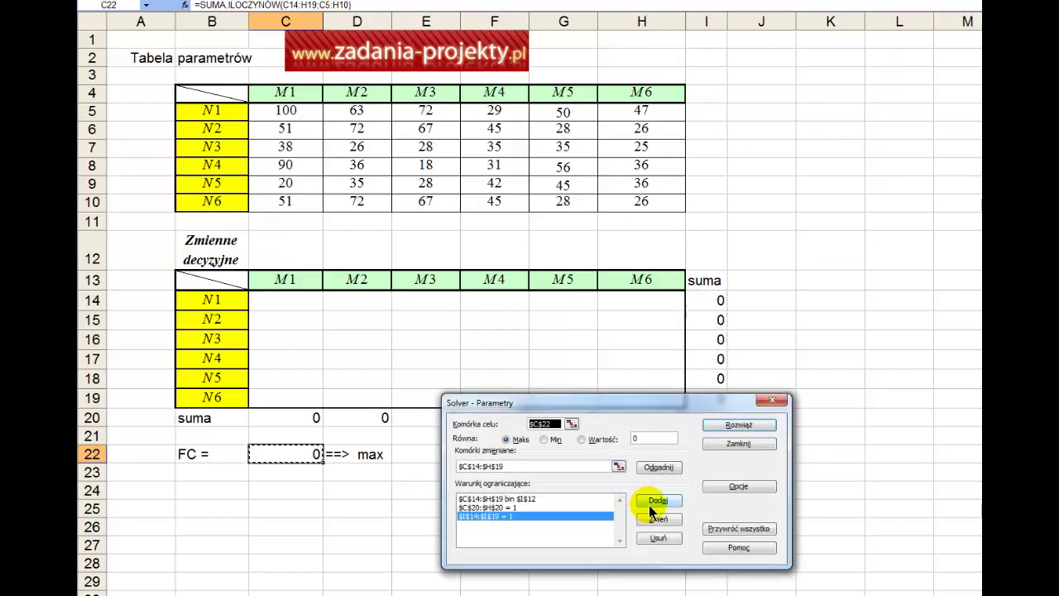
Run Solver with an answer report, keep the solution, and select FC = 366 and the sums.
left_click(740, 424)
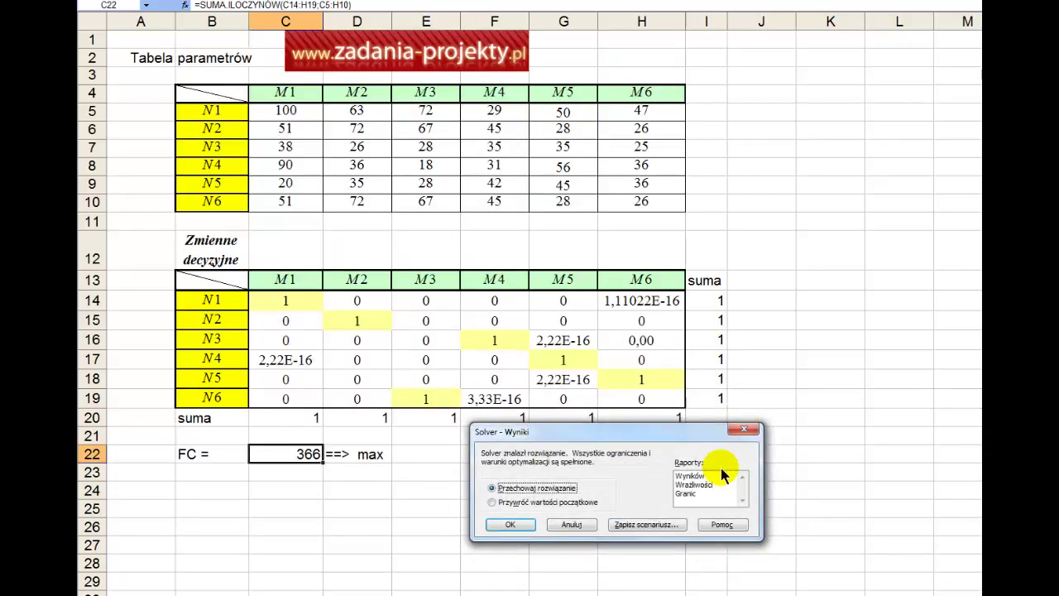
left_click(712, 476)
left_click(509, 526)
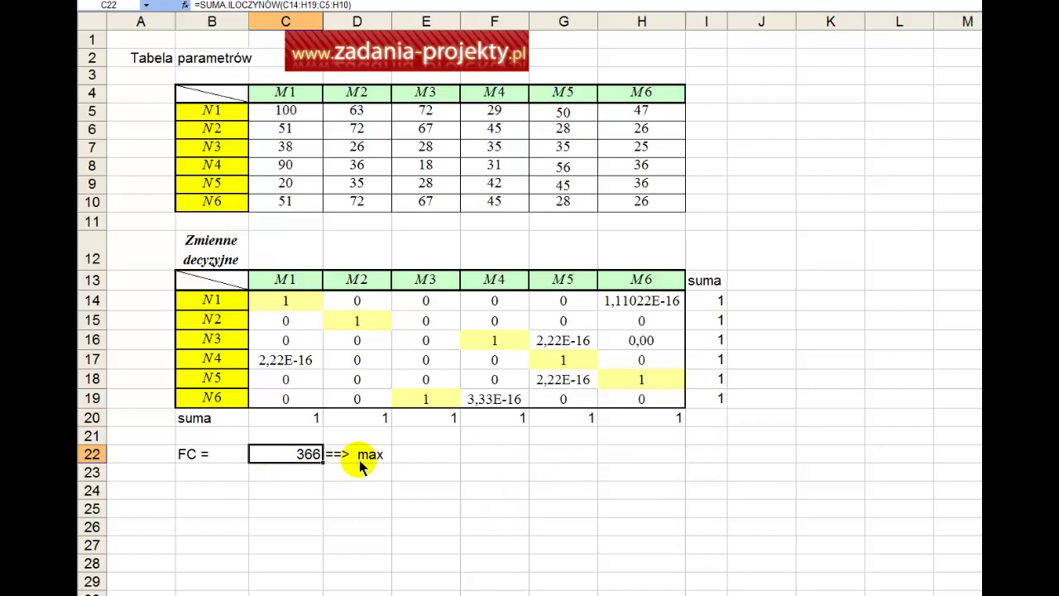
left_click_drag(367, 461, 298, 457)
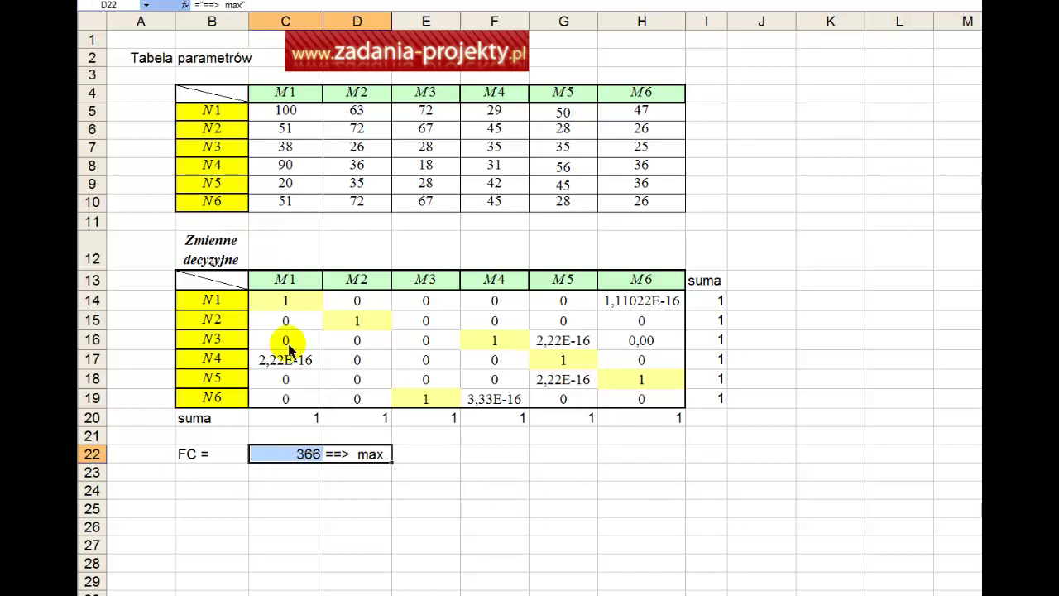
left_click_drag(716, 300, 306, 425)
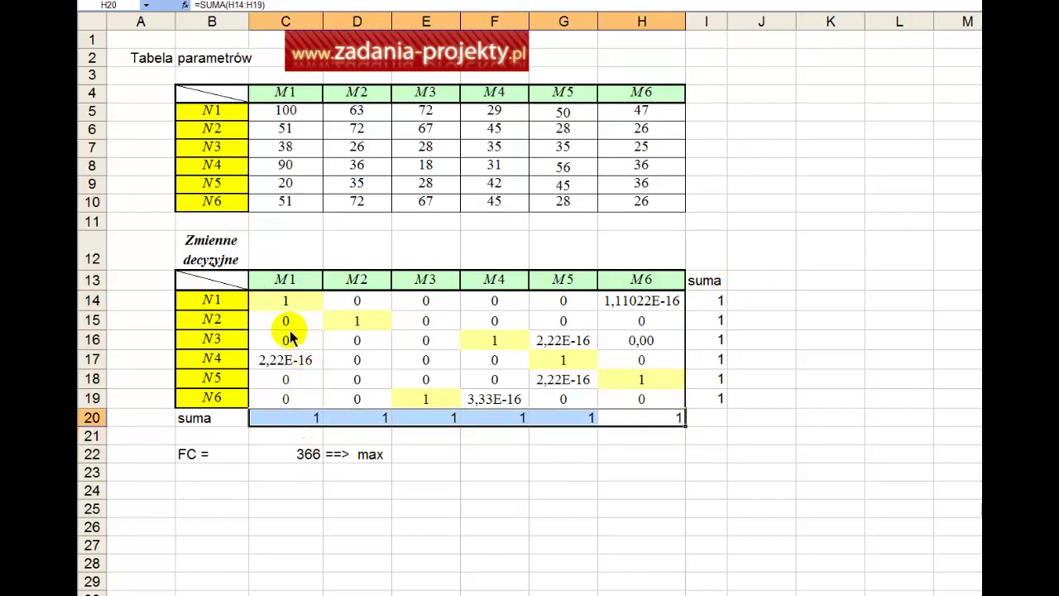
left_click(278, 299)
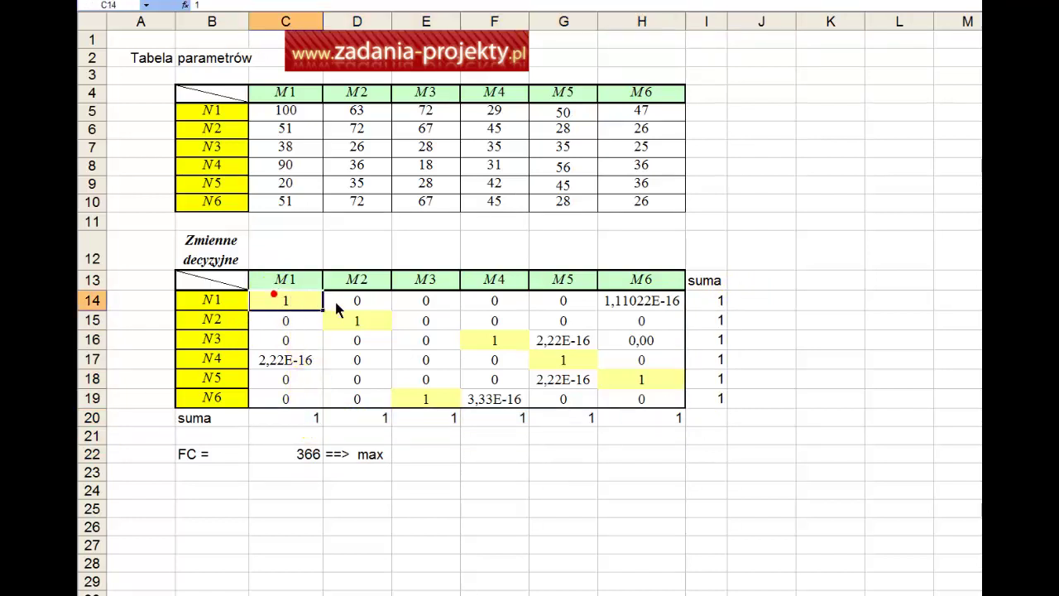
left_click(372, 323)
left_click(521, 340)
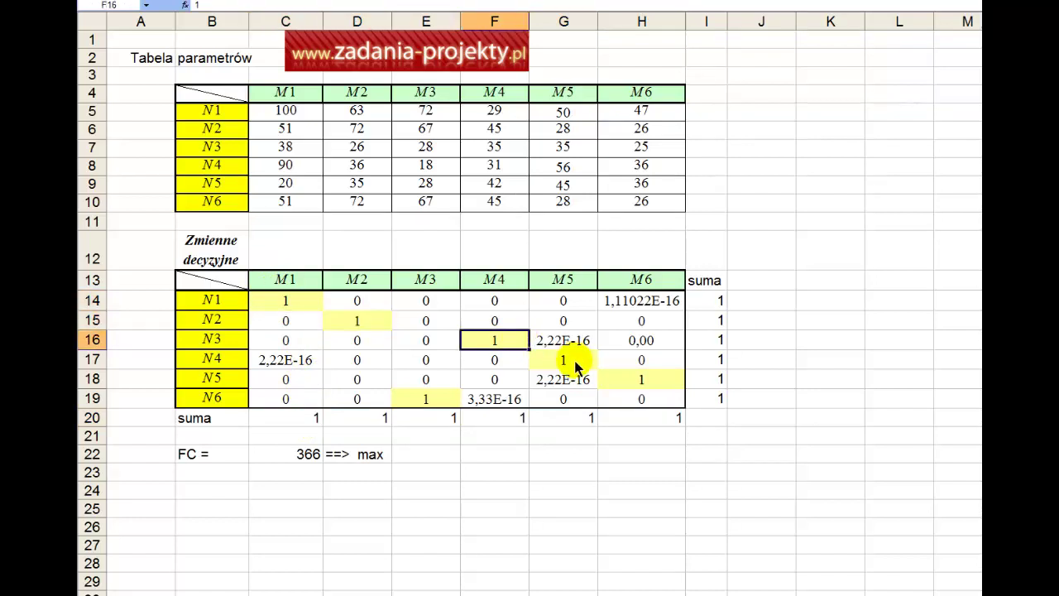
left_click_drag(199, 346, 490, 286)
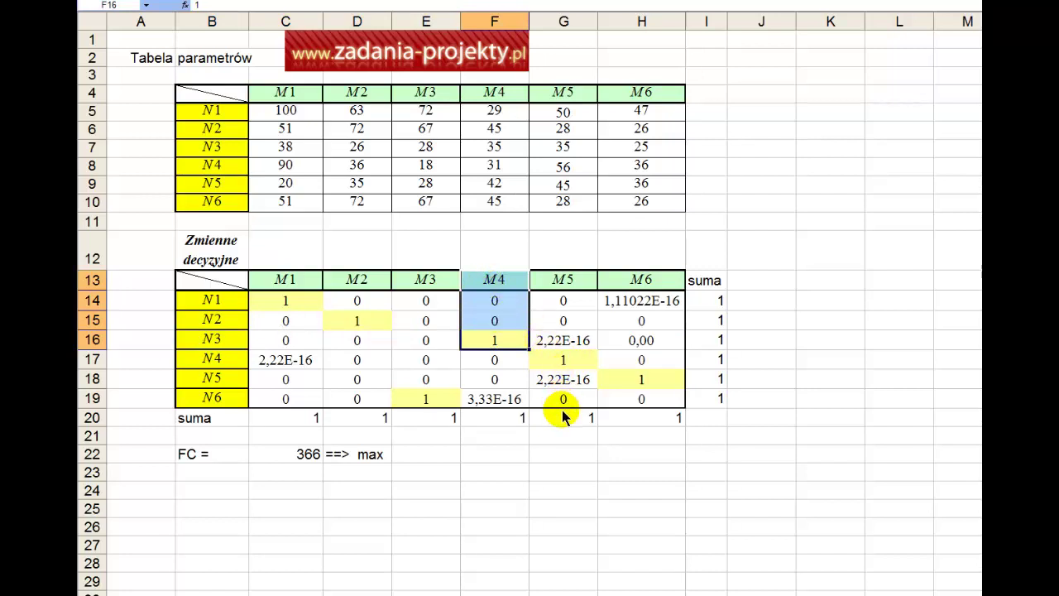
left_click(297, 303)
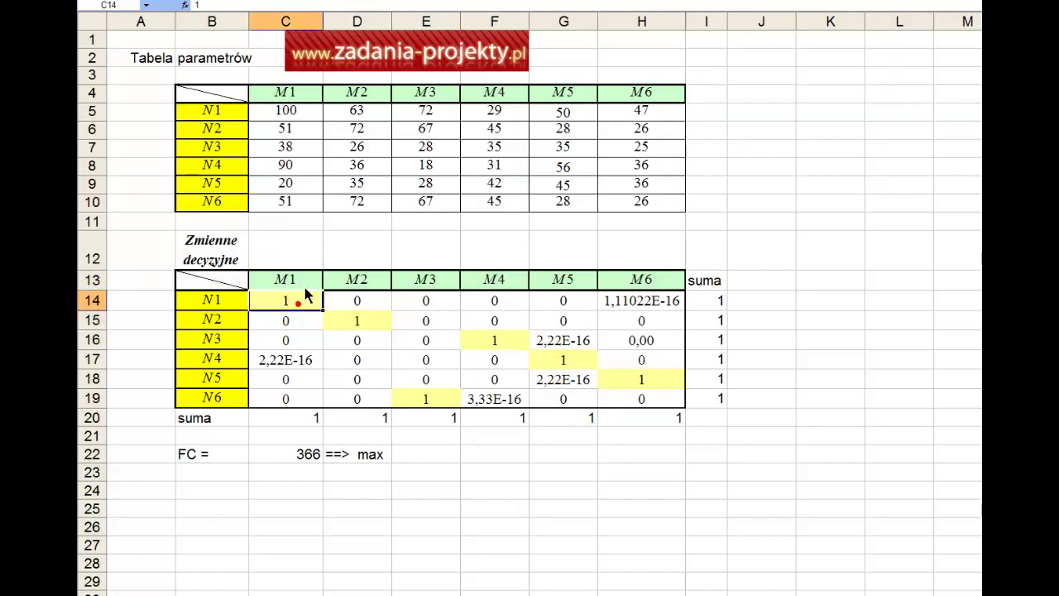
left_click(304, 285)
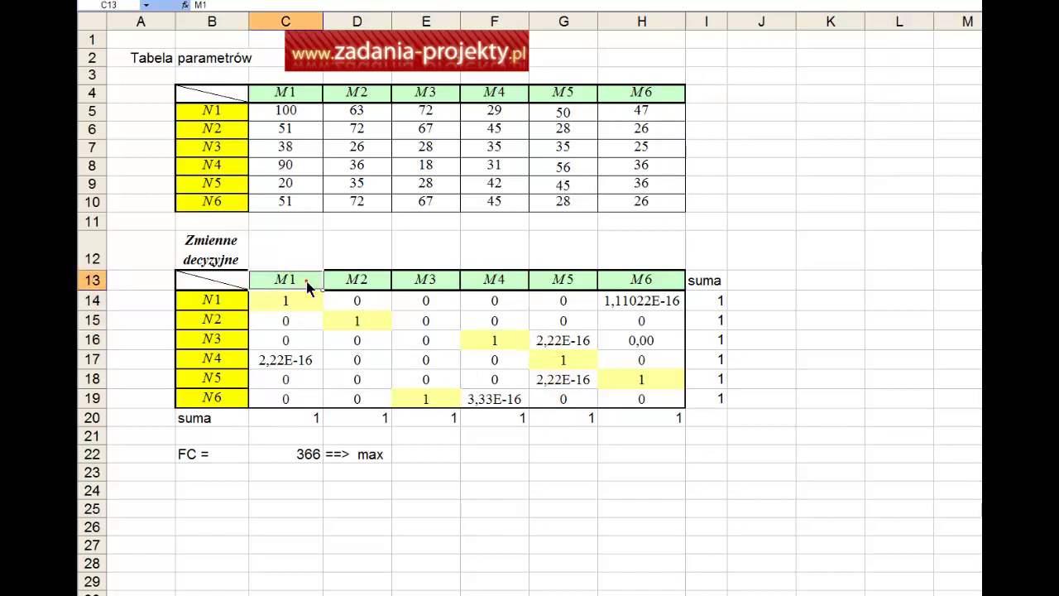
left_click(205, 323)
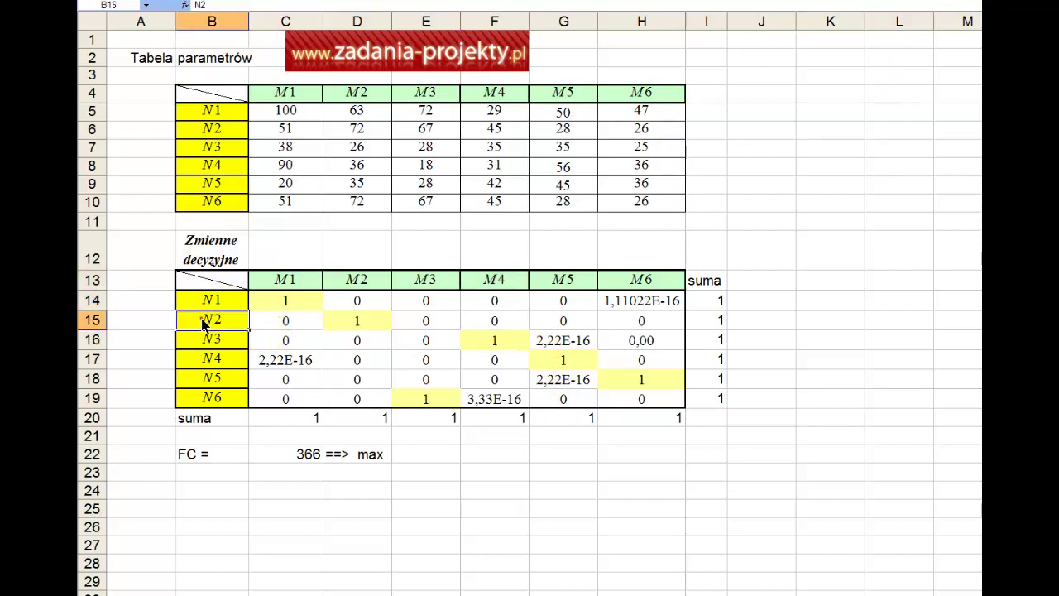
left_click(353, 325)
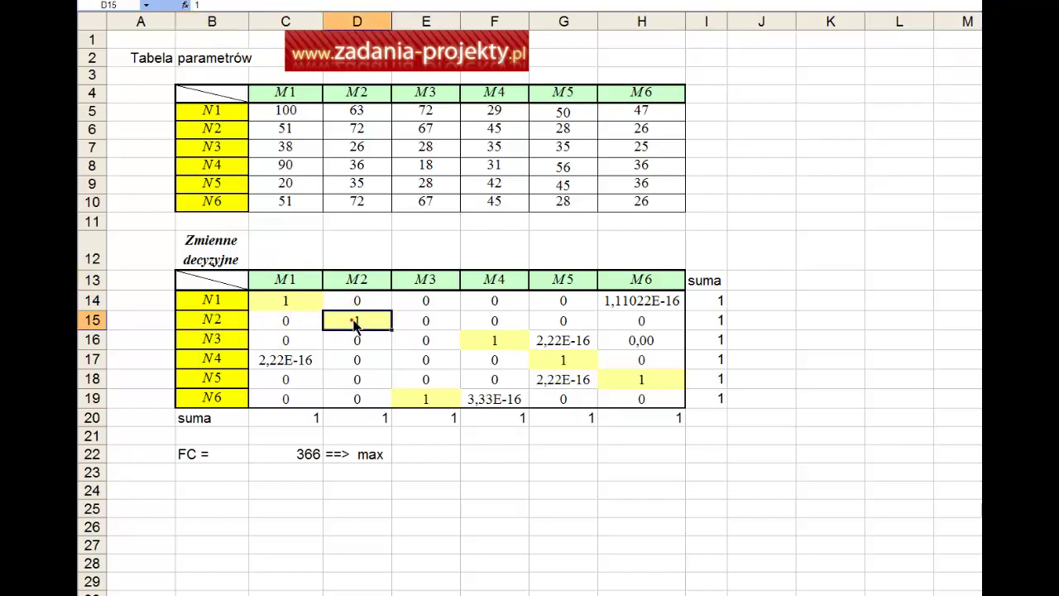
left_click(364, 278)
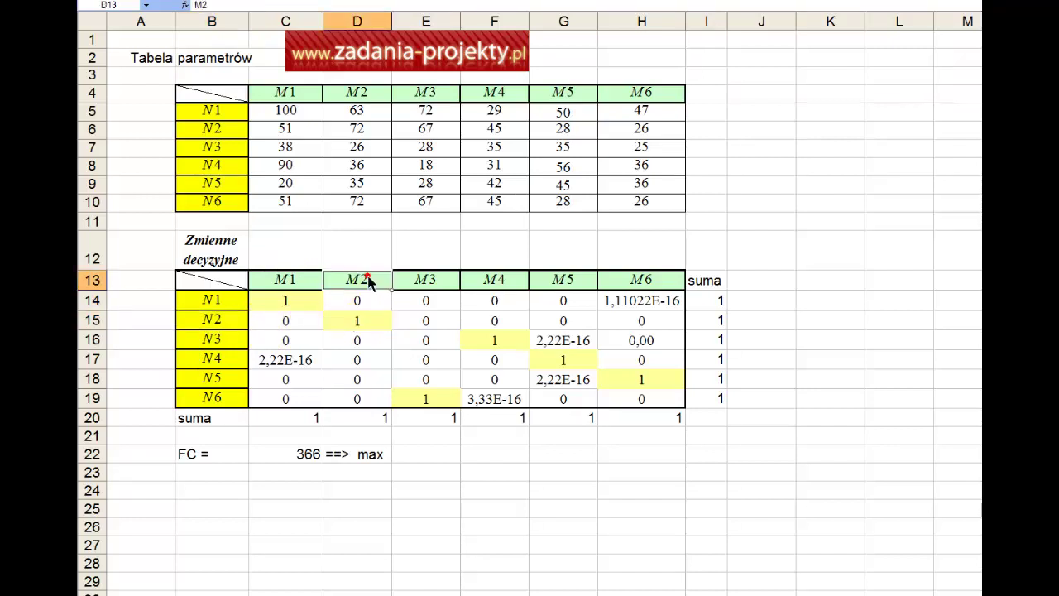
left_click(226, 341)
left_click(511, 344)
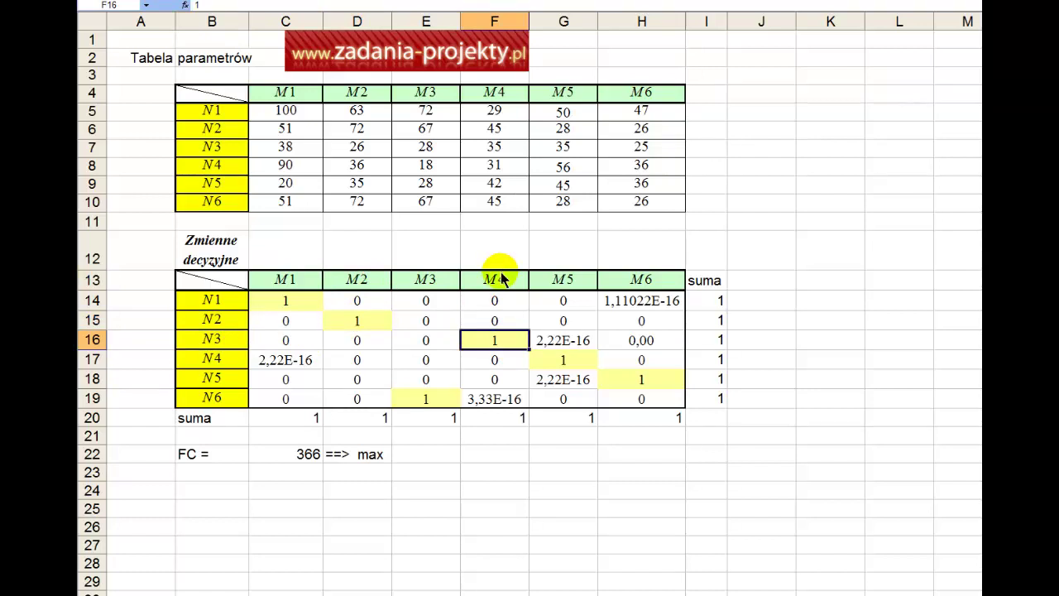
left_click(504, 281)
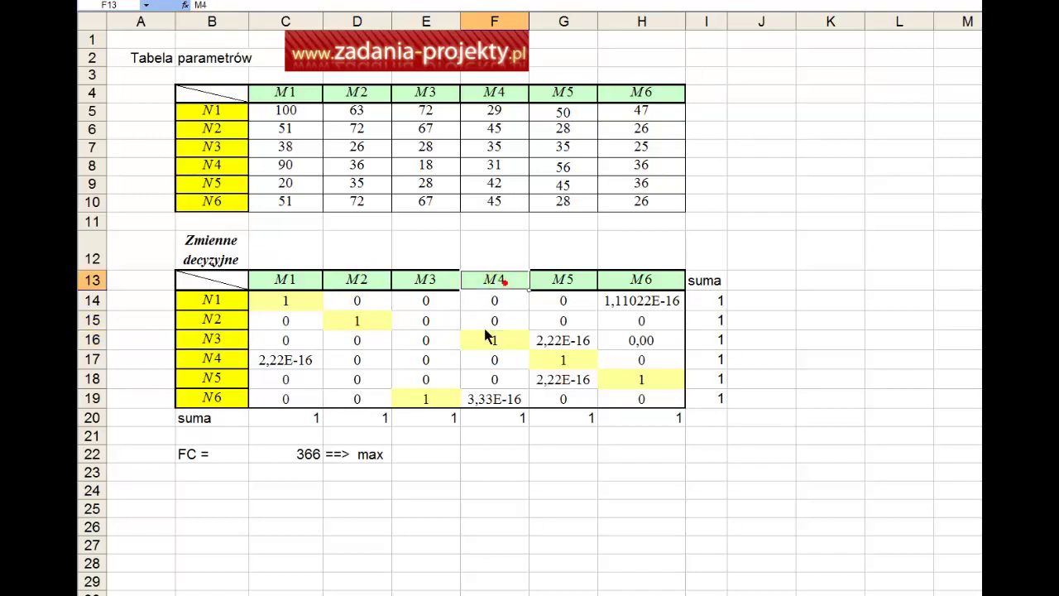
left_click(425, 400)
left_click(209, 404)
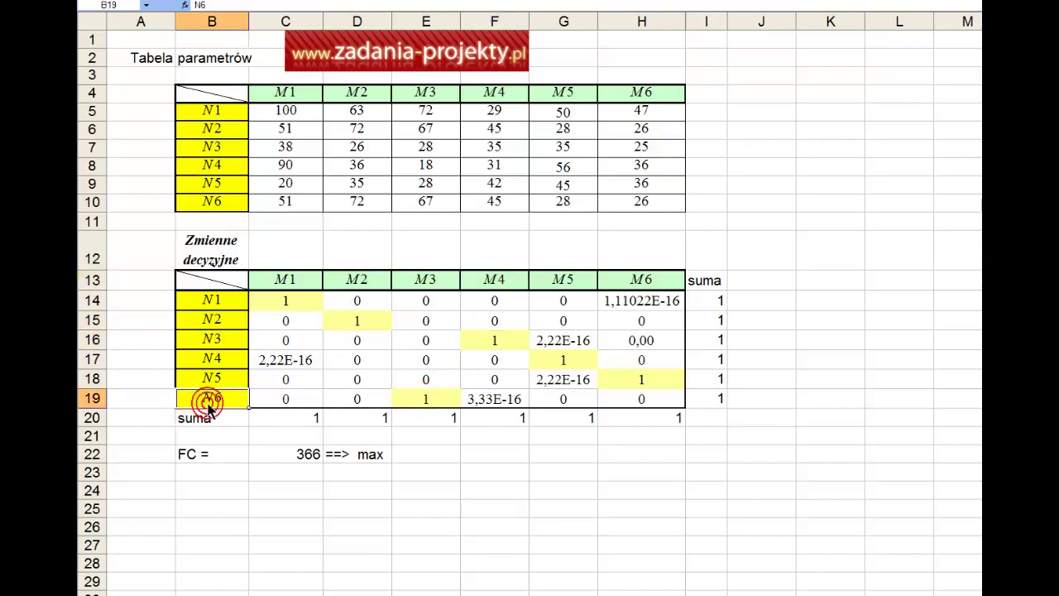
left_click(490, 327)
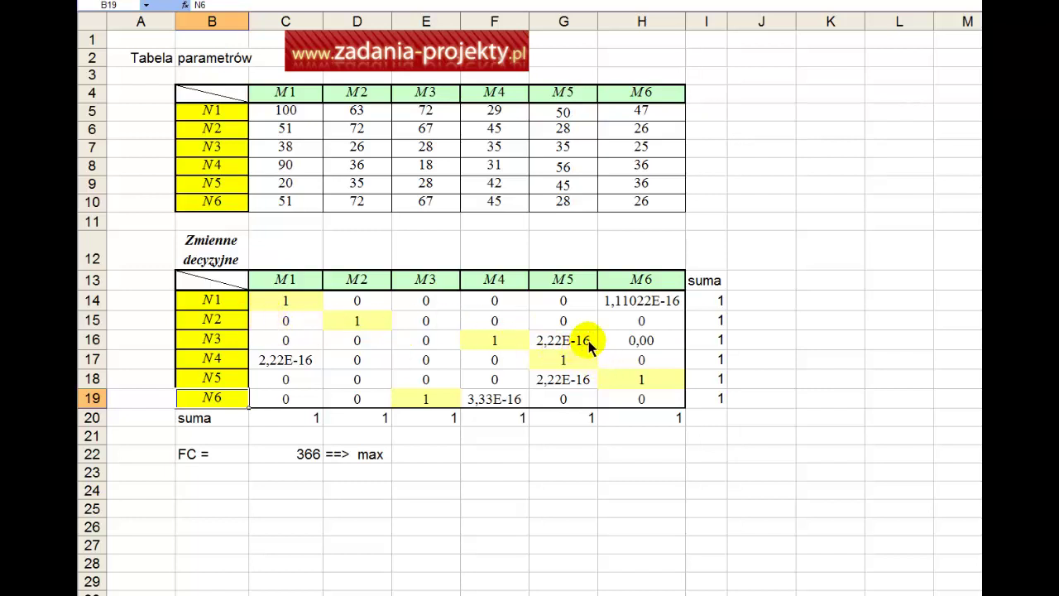
left_click(562, 342)
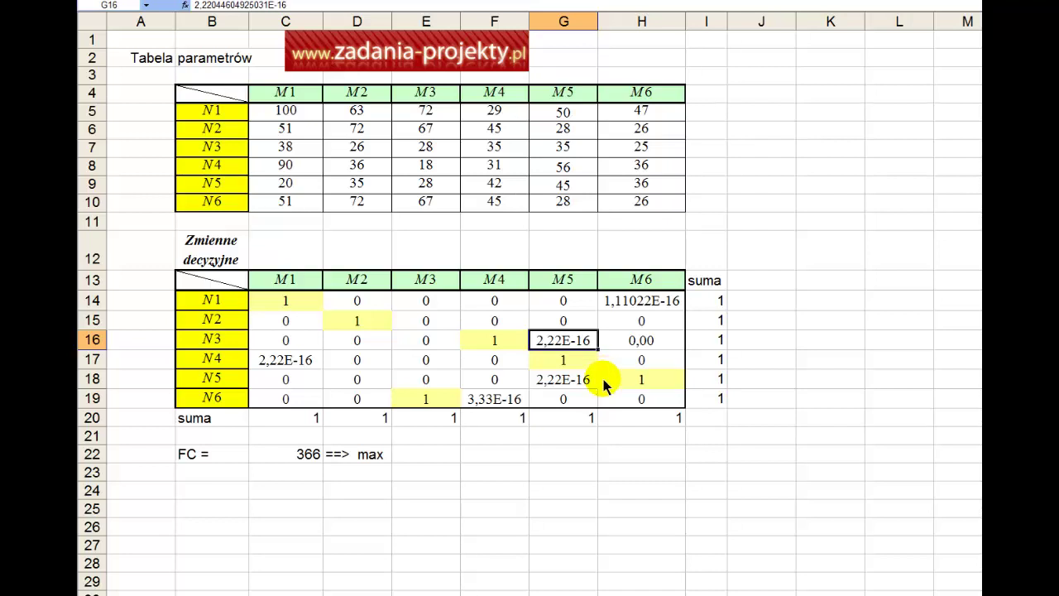
right_click(563, 344)
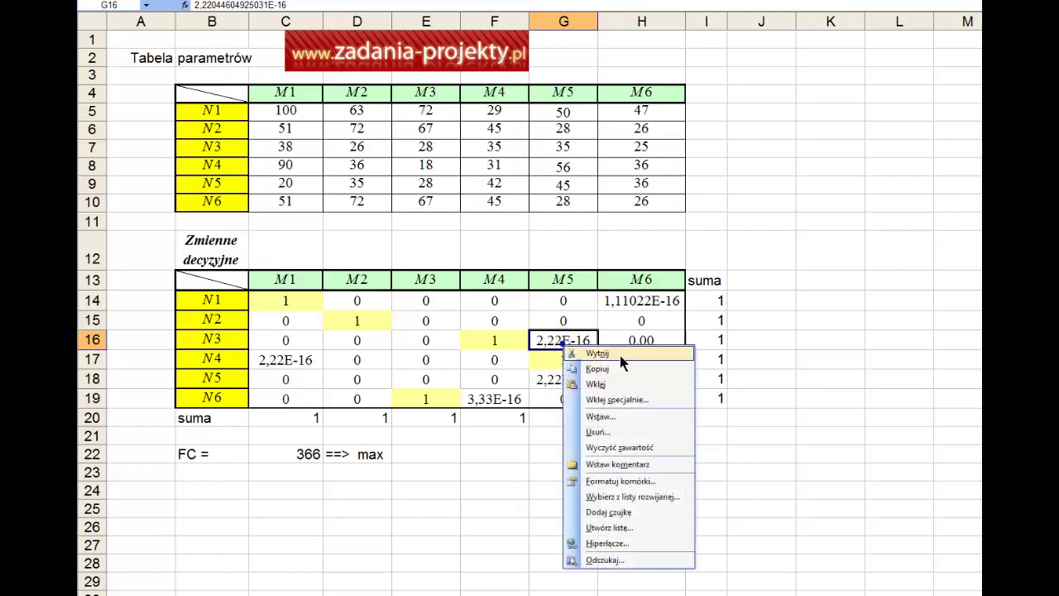
left_click(606, 481)
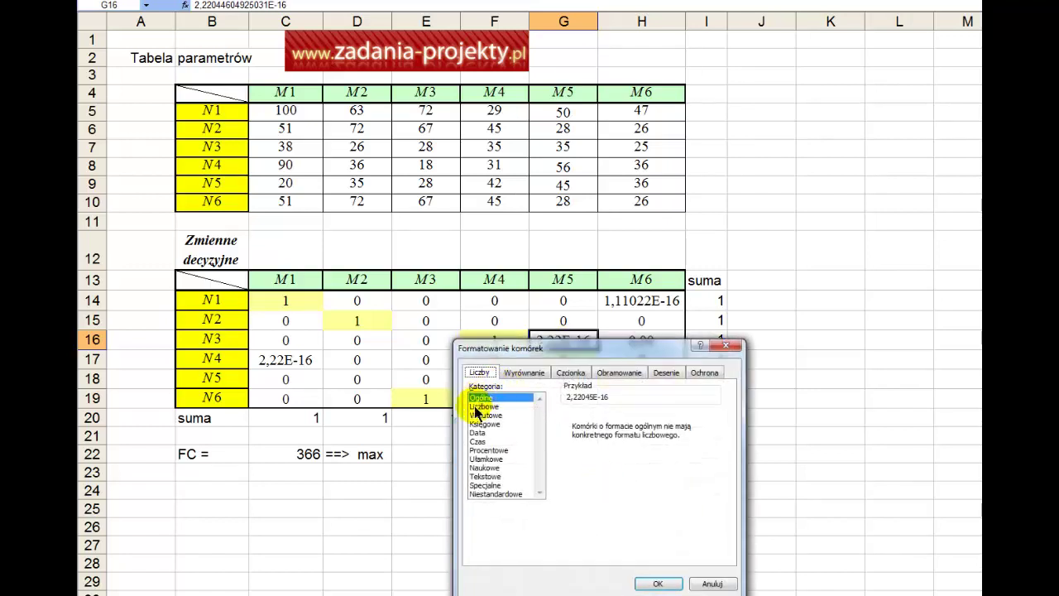
left_click(476, 406)
key("Return")
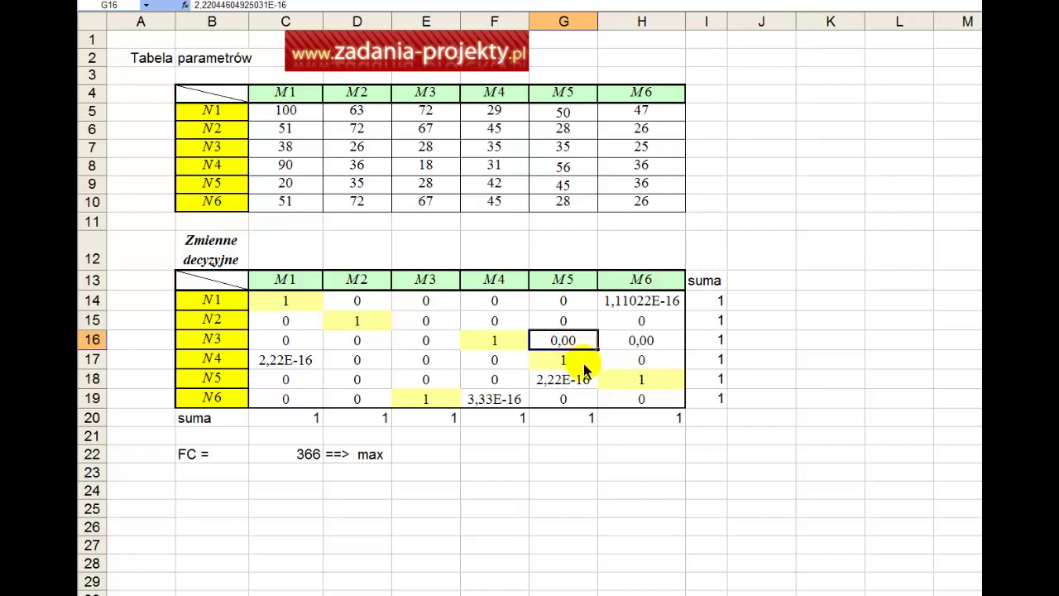
key("ctrl+z")
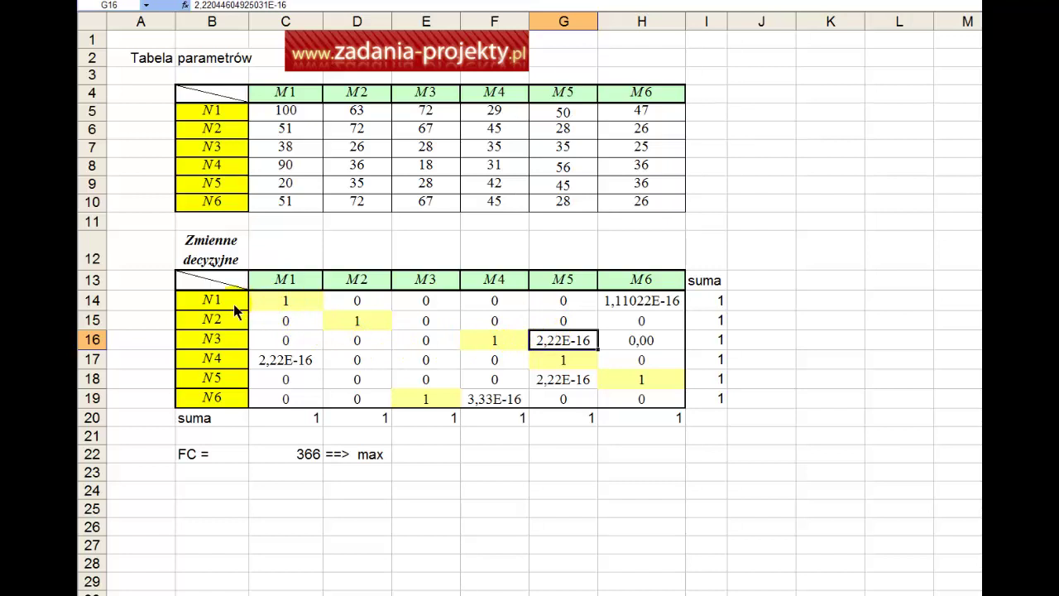
left_click_drag(237, 304, 213, 402)
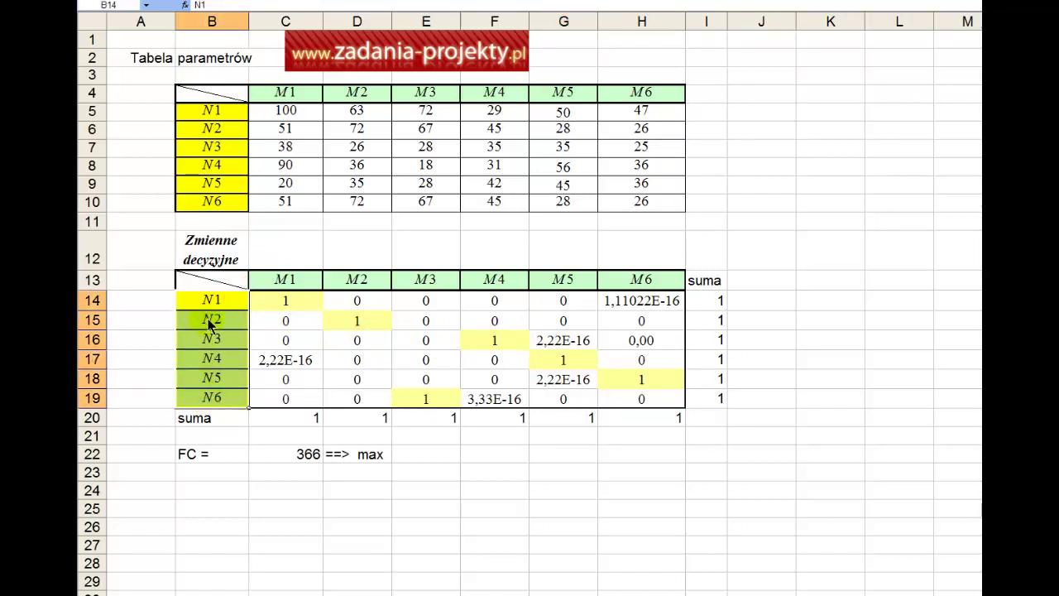
left_click_drag(266, 286, 638, 282)
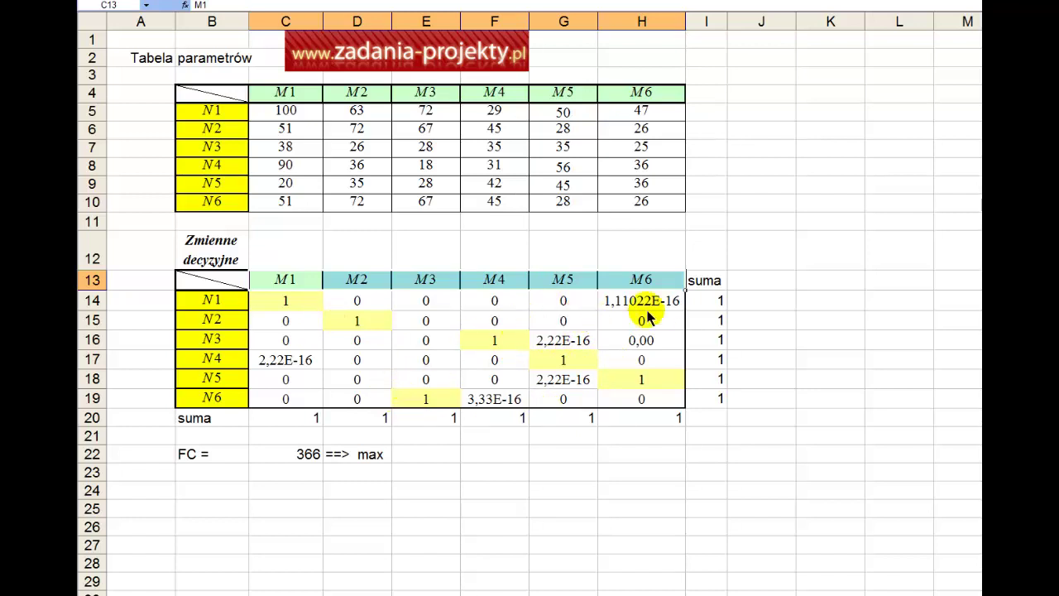
left_click(639, 305)
left_click(549, 346)
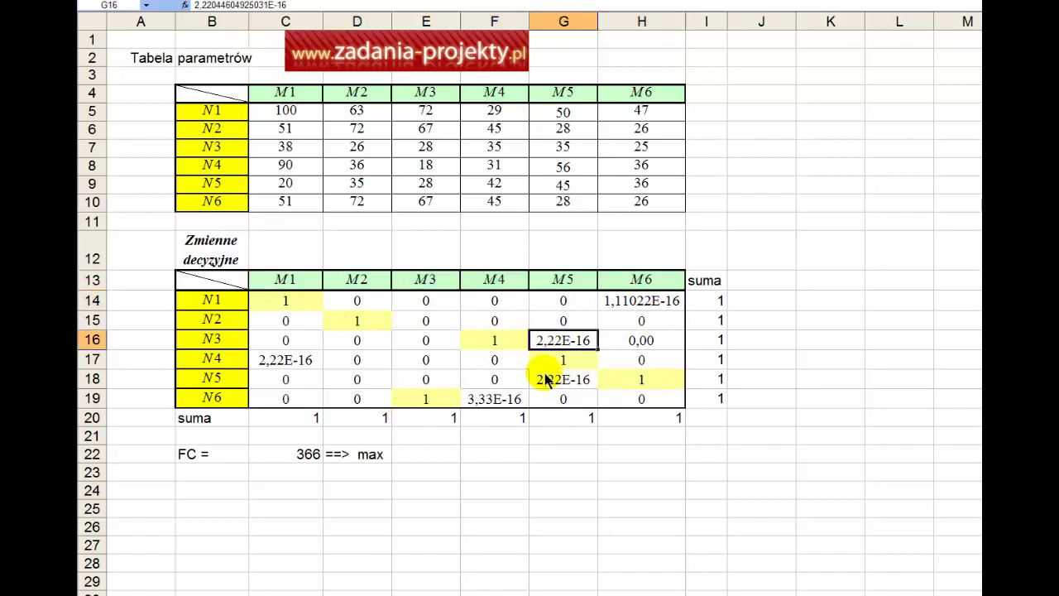
left_click(549, 379)
left_click(474, 399)
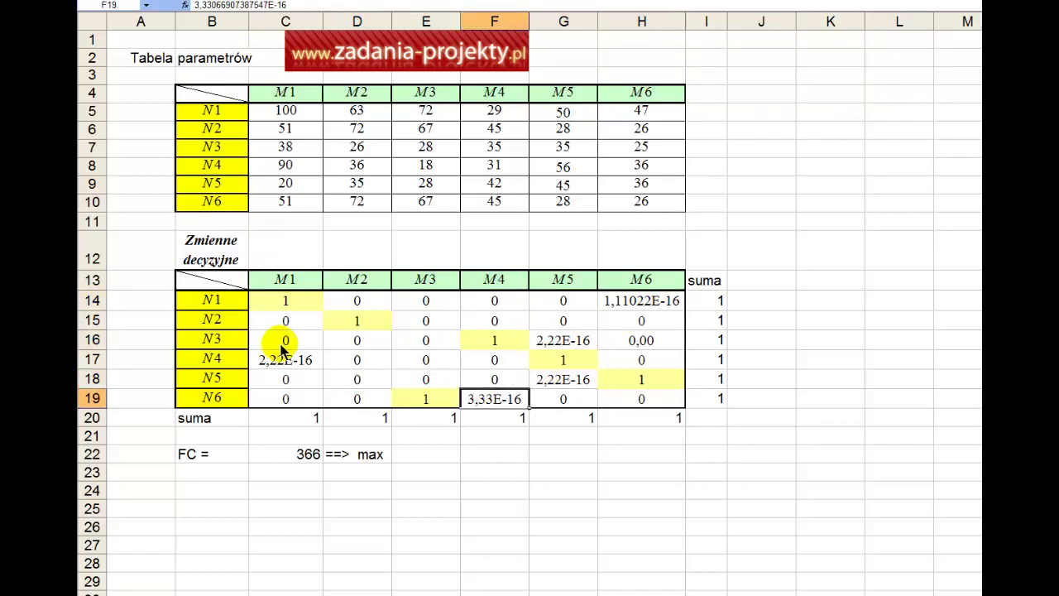
left_click(277, 360)
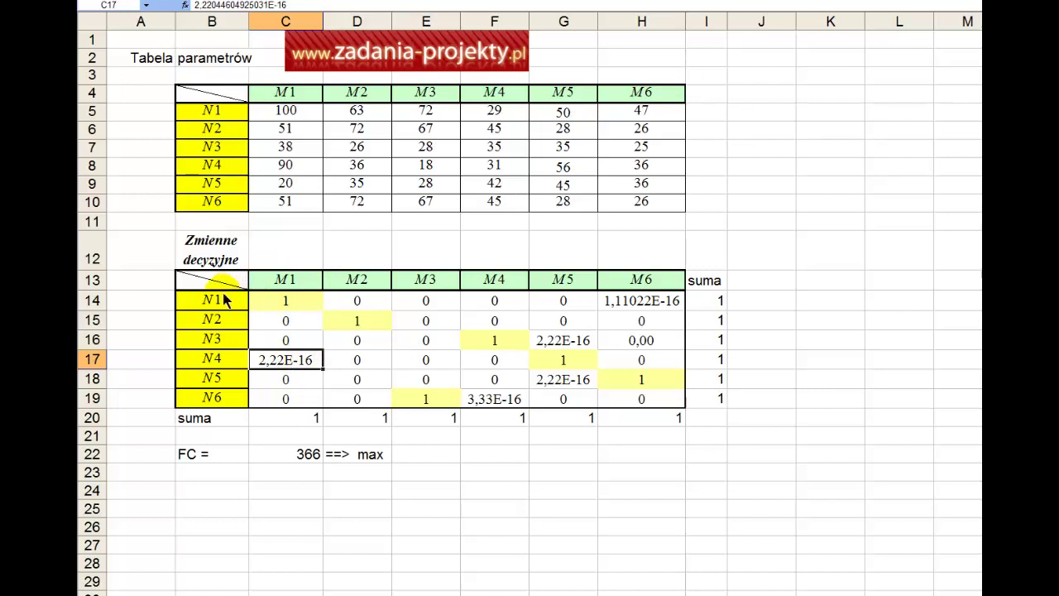
left_click_drag(210, 302, 222, 397)
left_click_drag(292, 278, 643, 281)
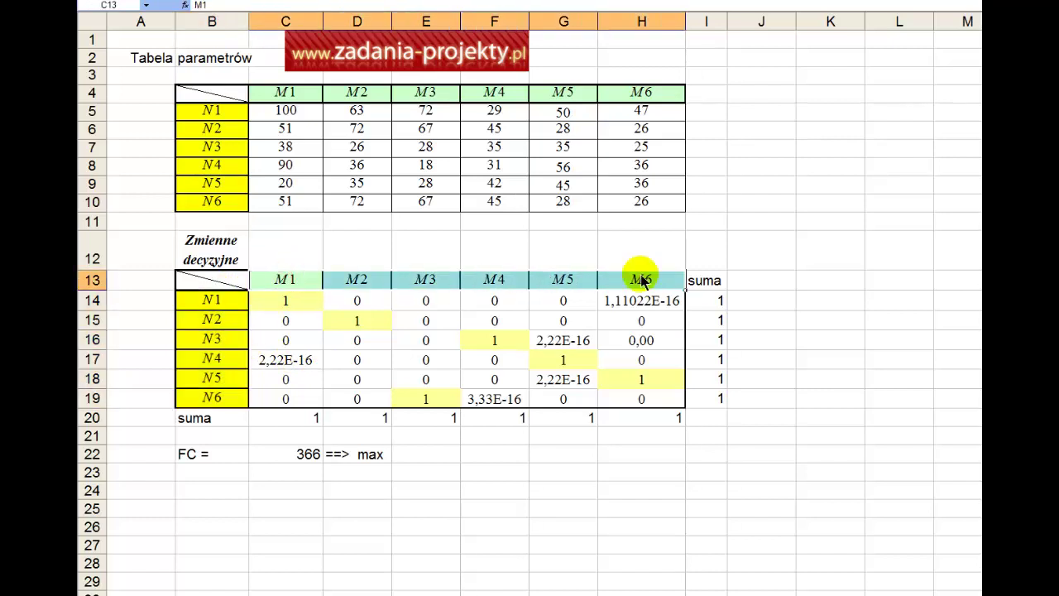
left_click(310, 459)
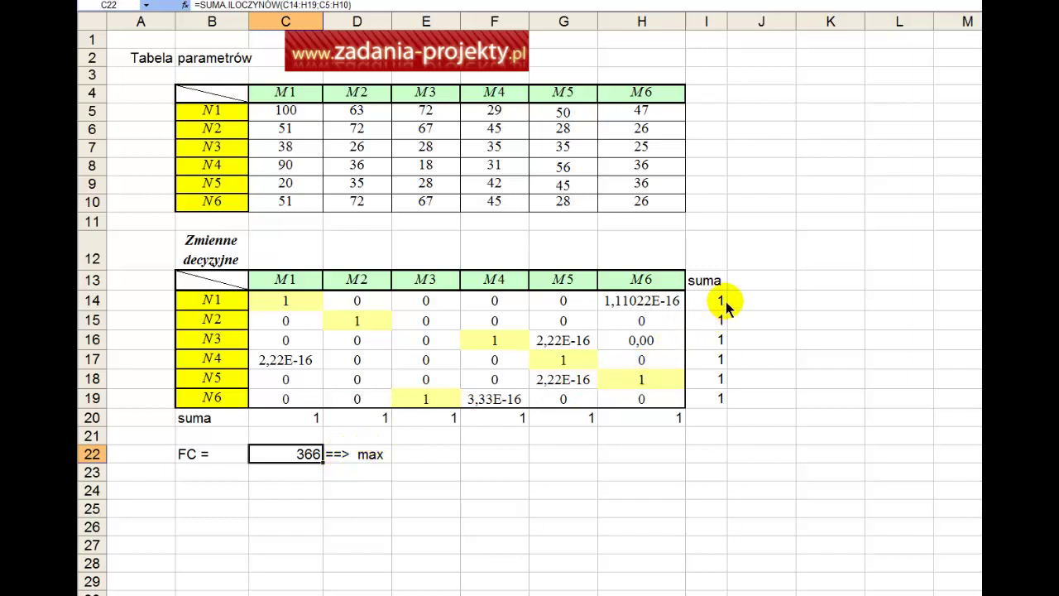
left_click_drag(721, 298, 710, 399)
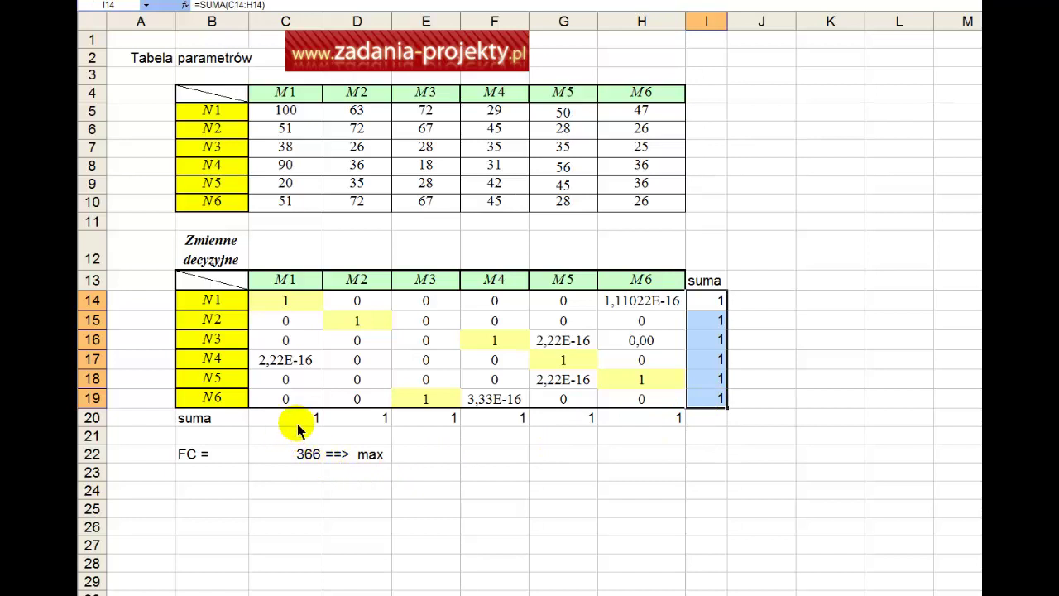
left_click_drag(297, 424, 625, 420)
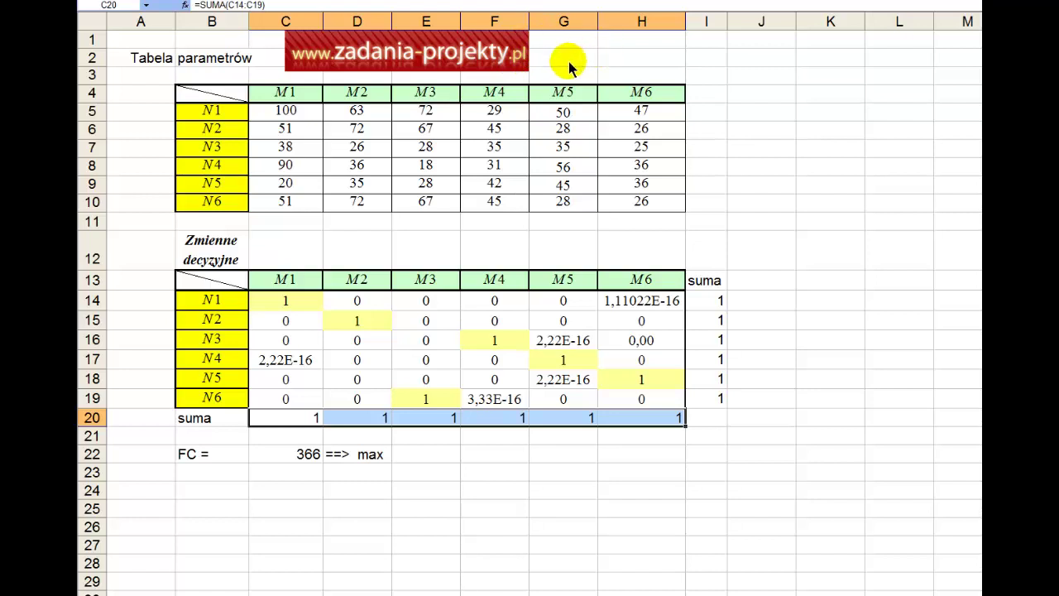
Enter the site's contact e-mail address in G2 and make it bold.
left_click(566, 56)
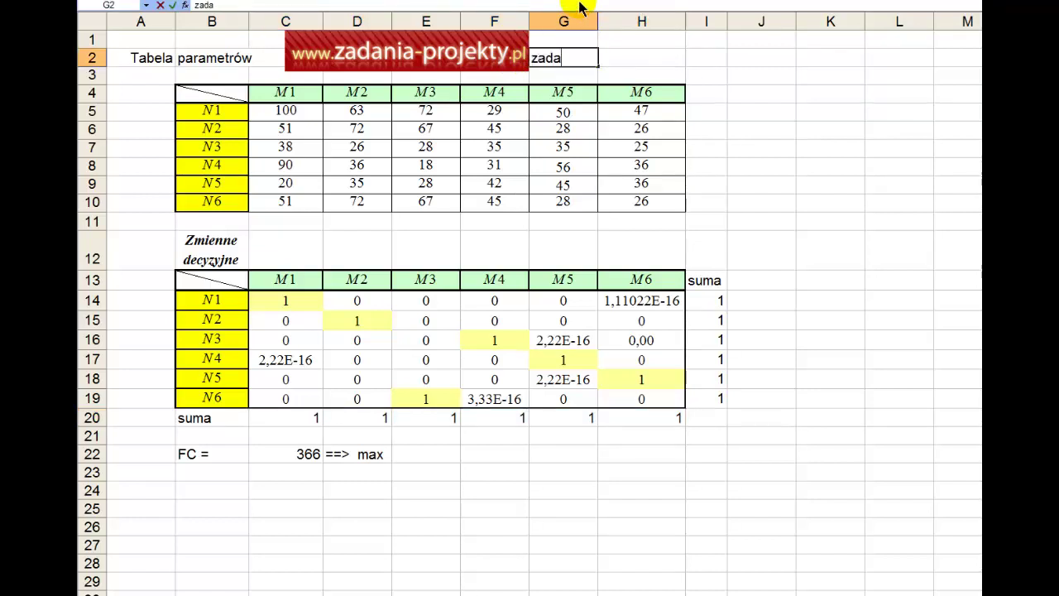
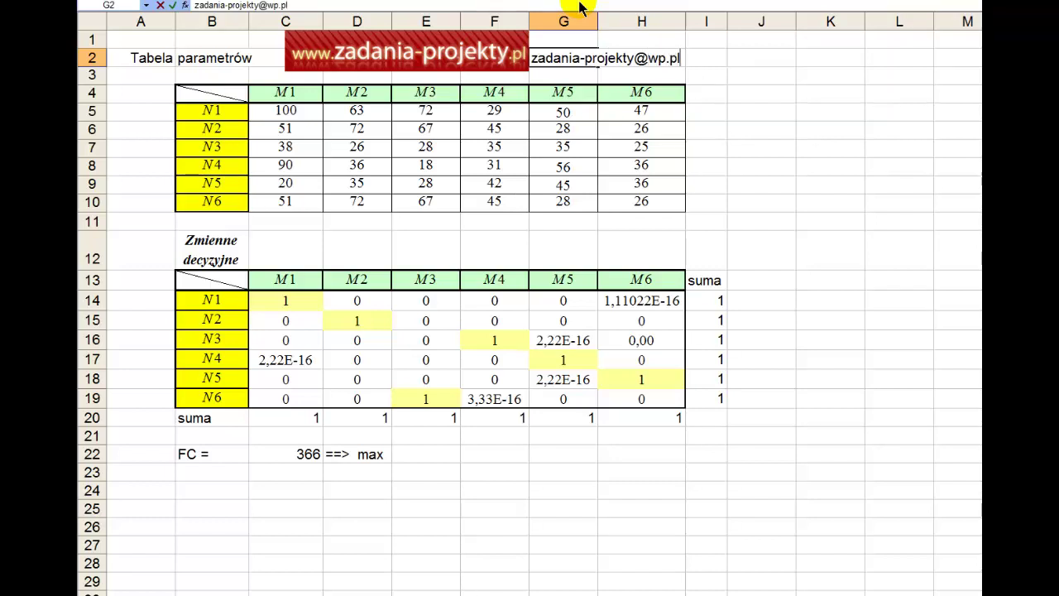
key("Return")
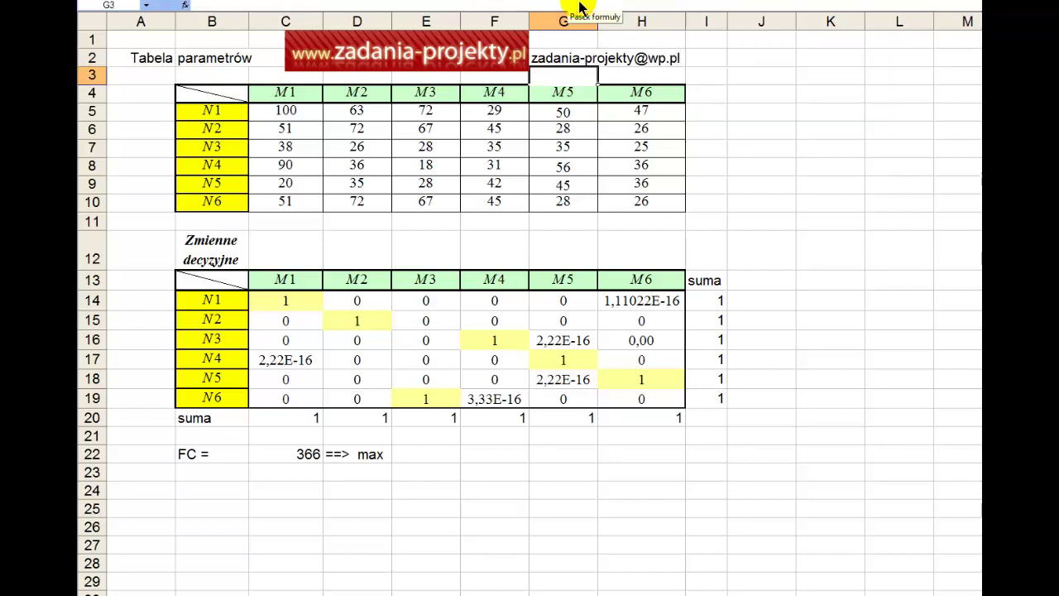
key("Up")
key("ctrl+b")
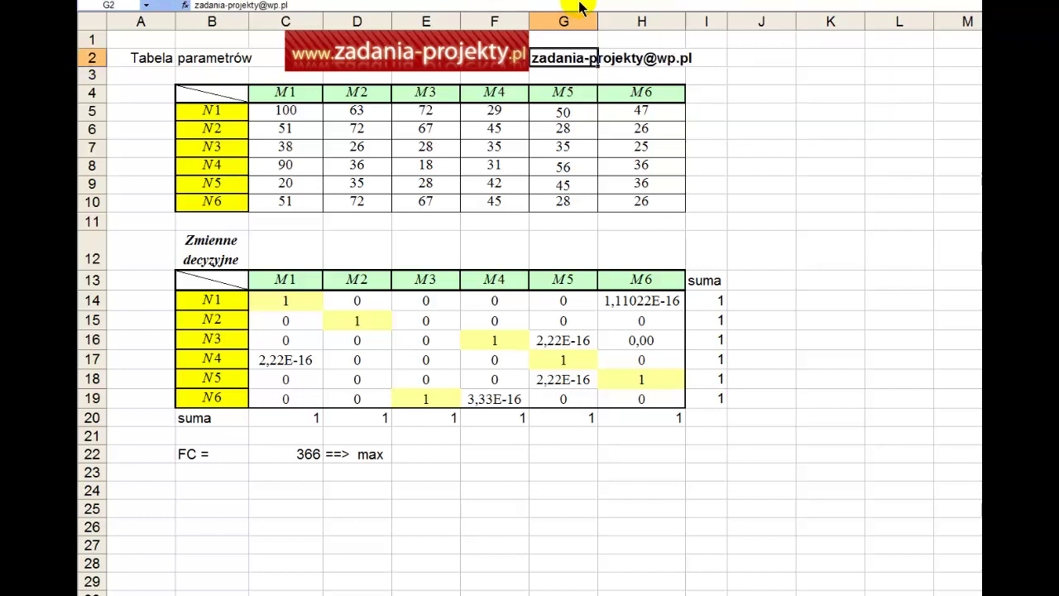